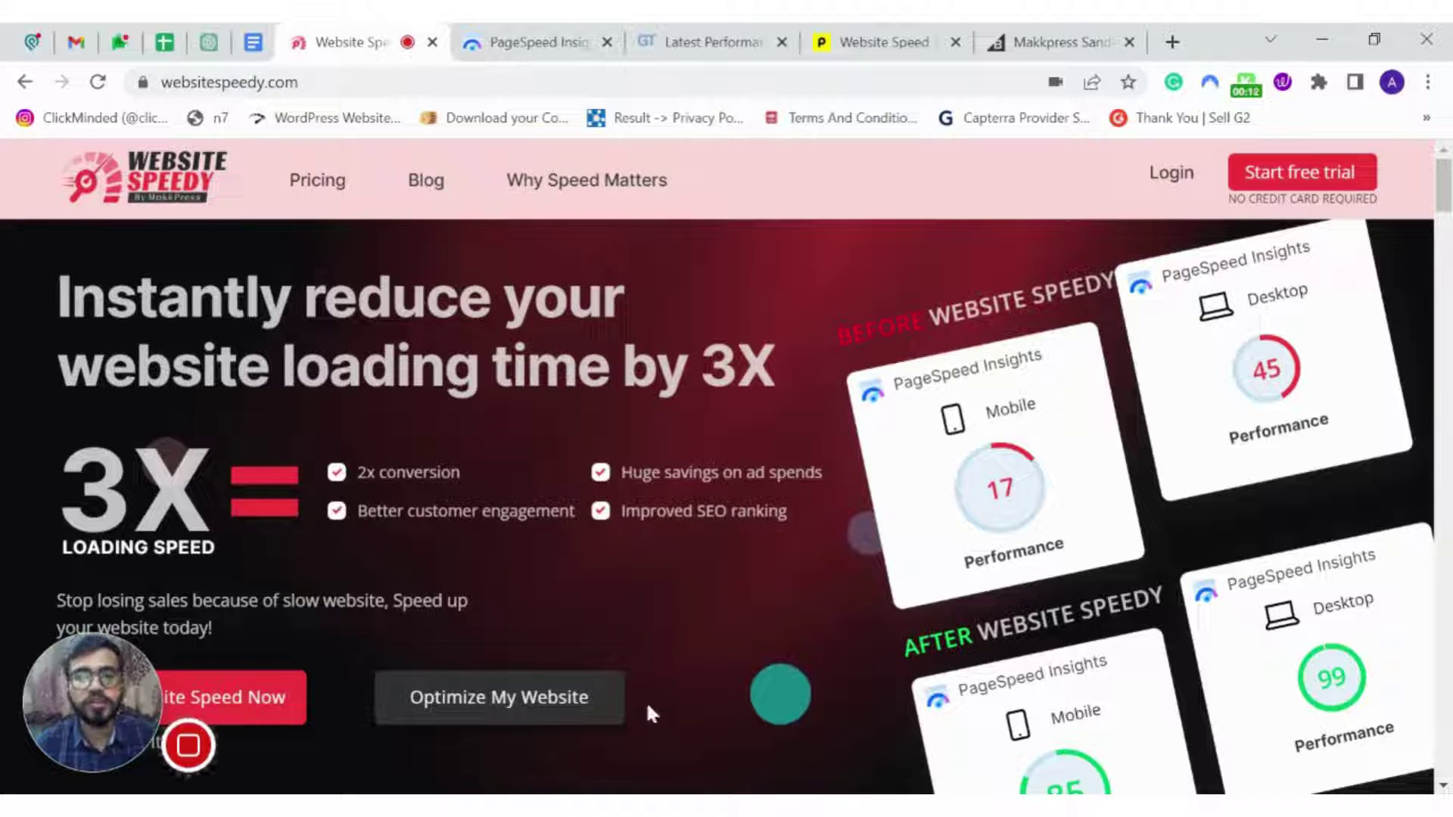
- Start optimizing a website and register a new Website Speedy account
left_click(566, 706)
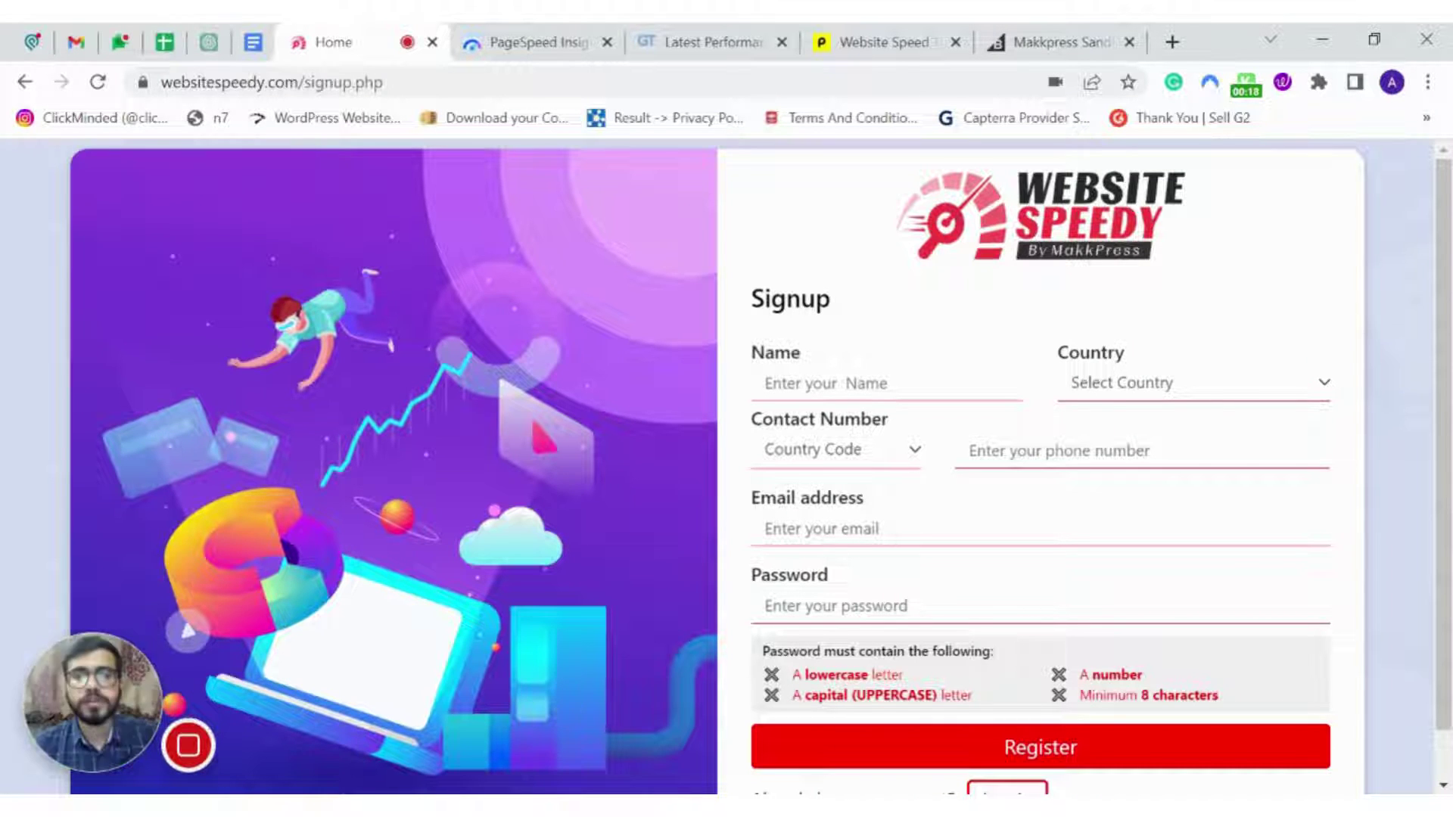
scroll(963, 503, "down", 1)
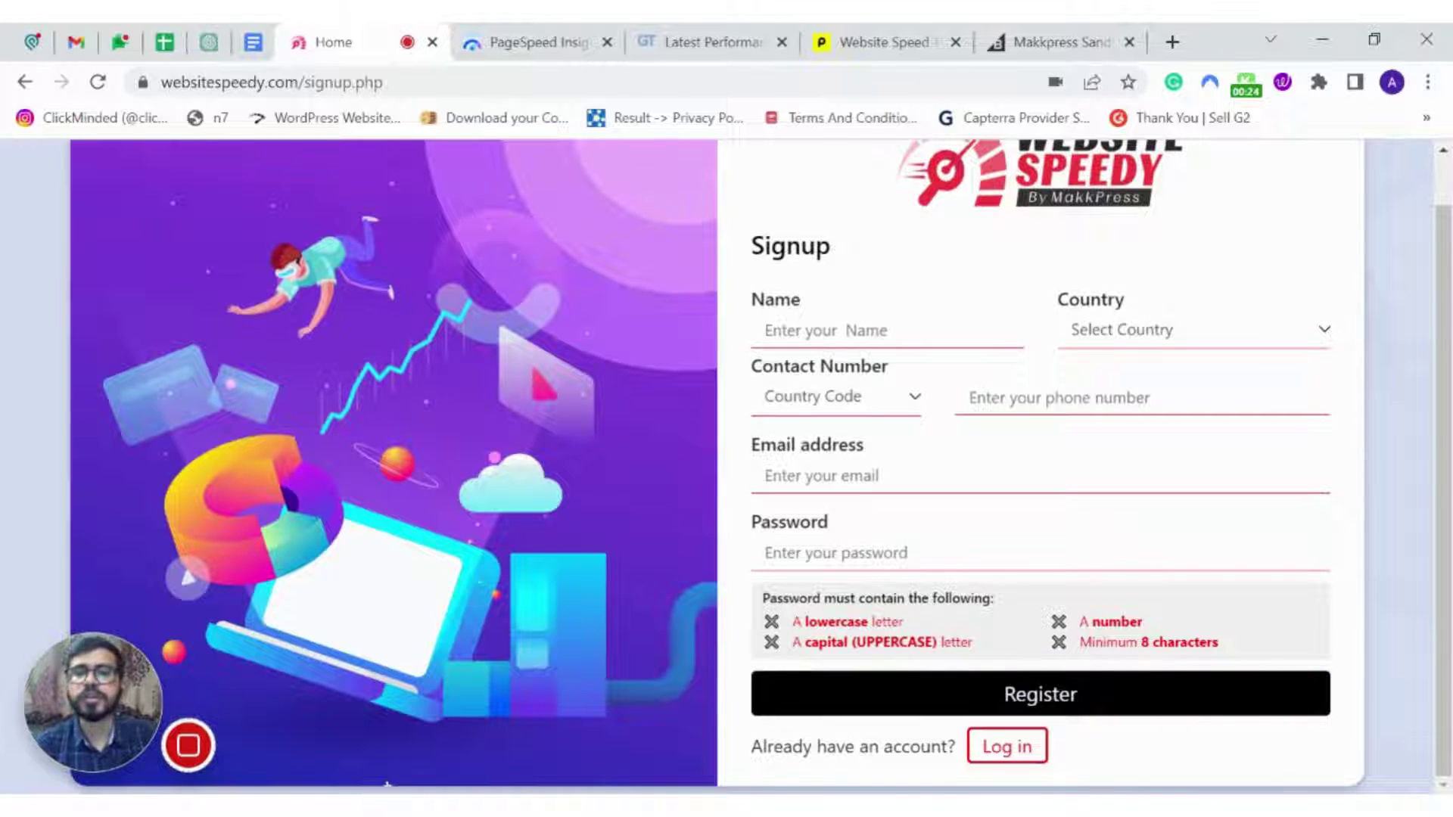
left_click(764, 693)
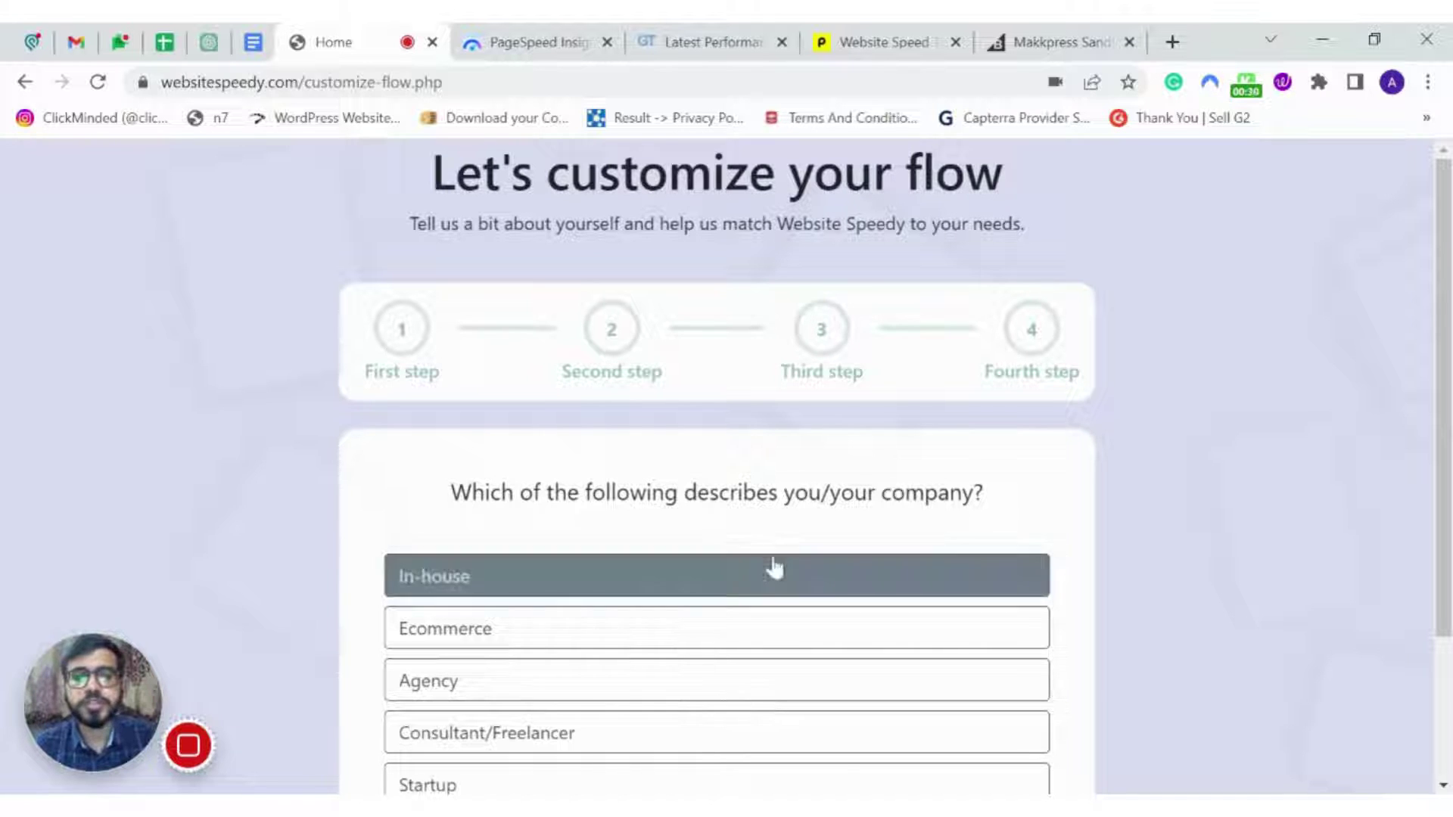
scroll(1116, 571, "down", 1)
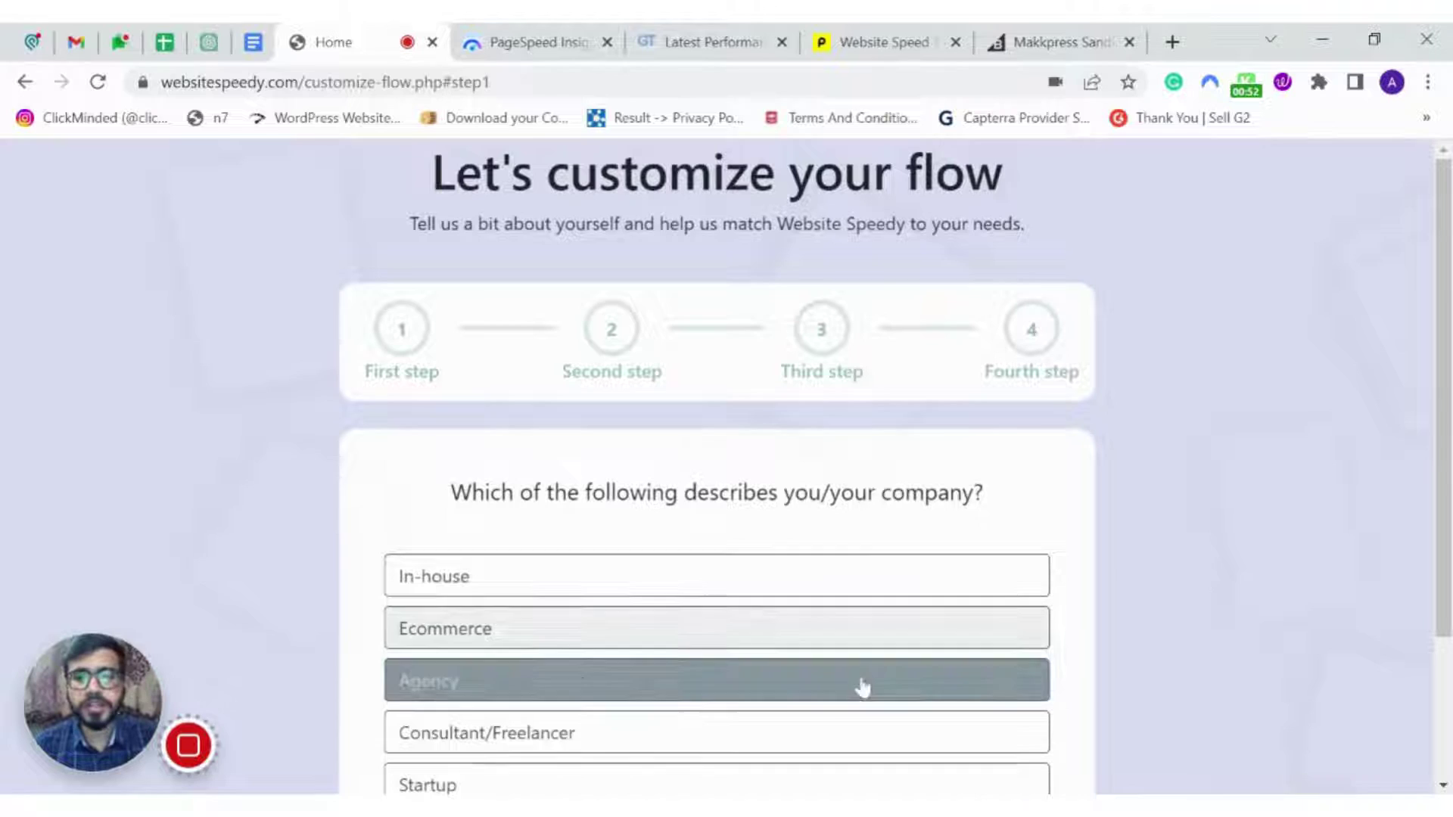
- Answer the questionnaire as an Agency with an Ecommerce & retail Bigcommerce store, submitting the store URL
left_click(860, 688)
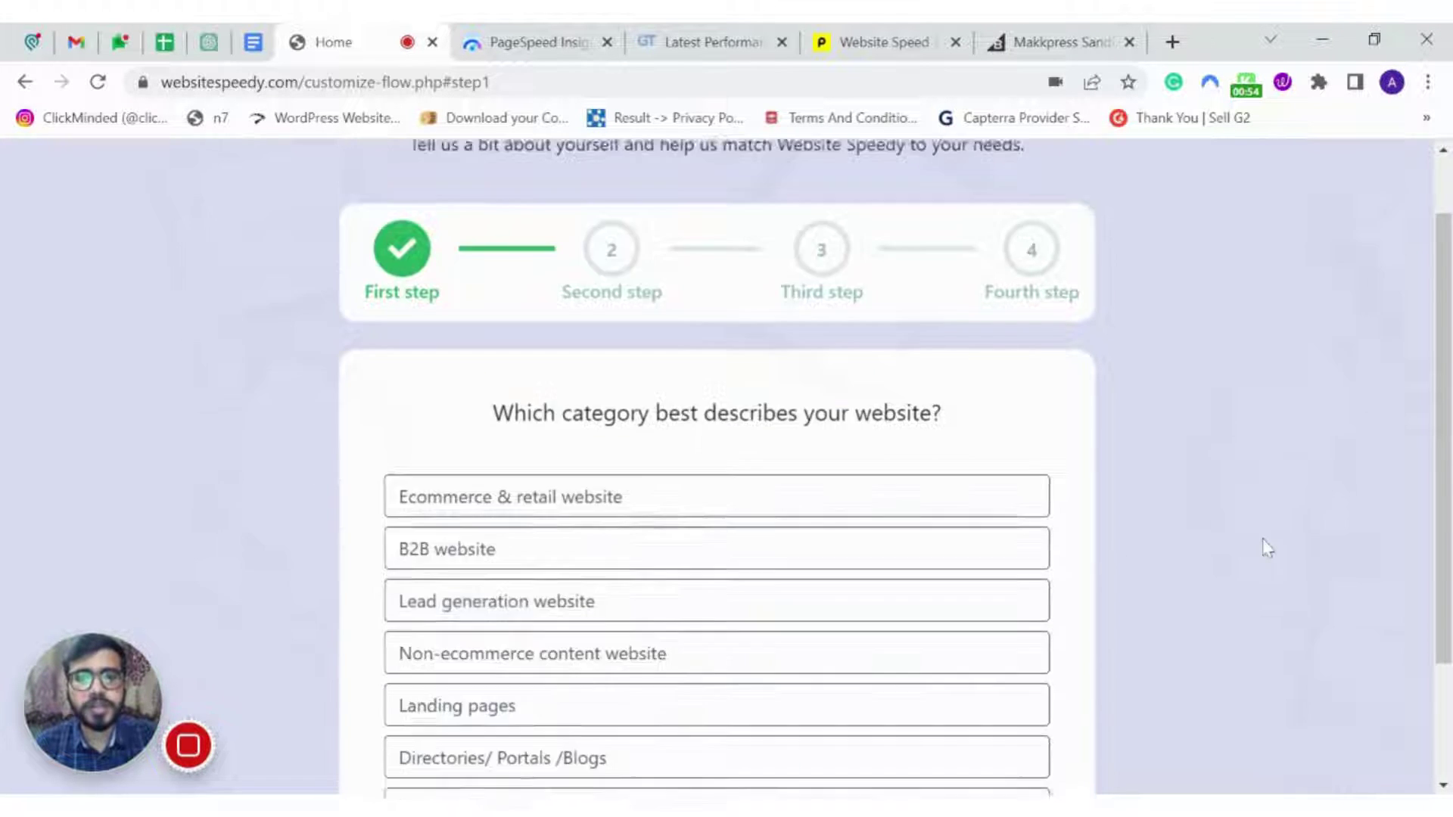
left_click(744, 378)
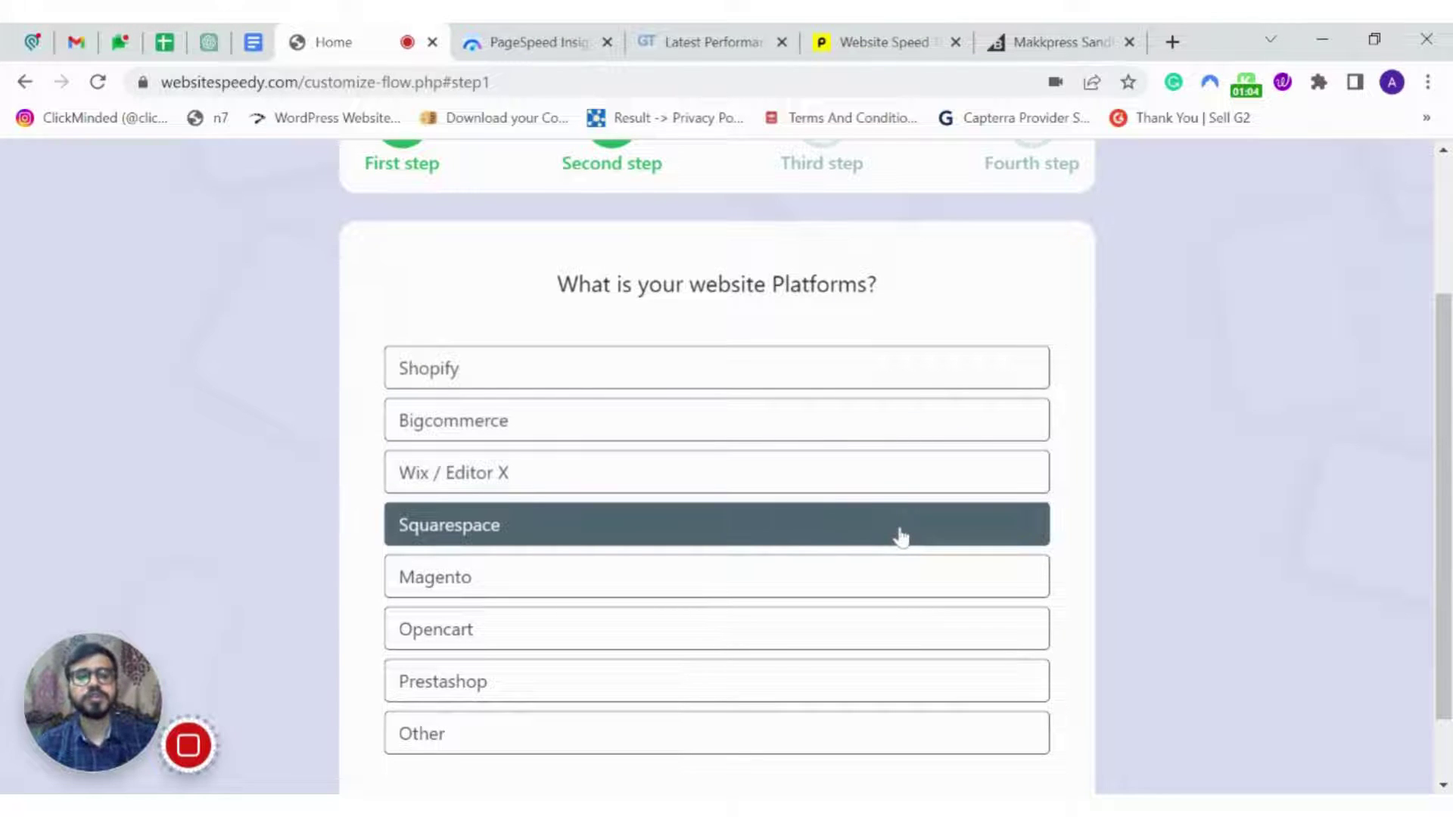
left_click(791, 432)
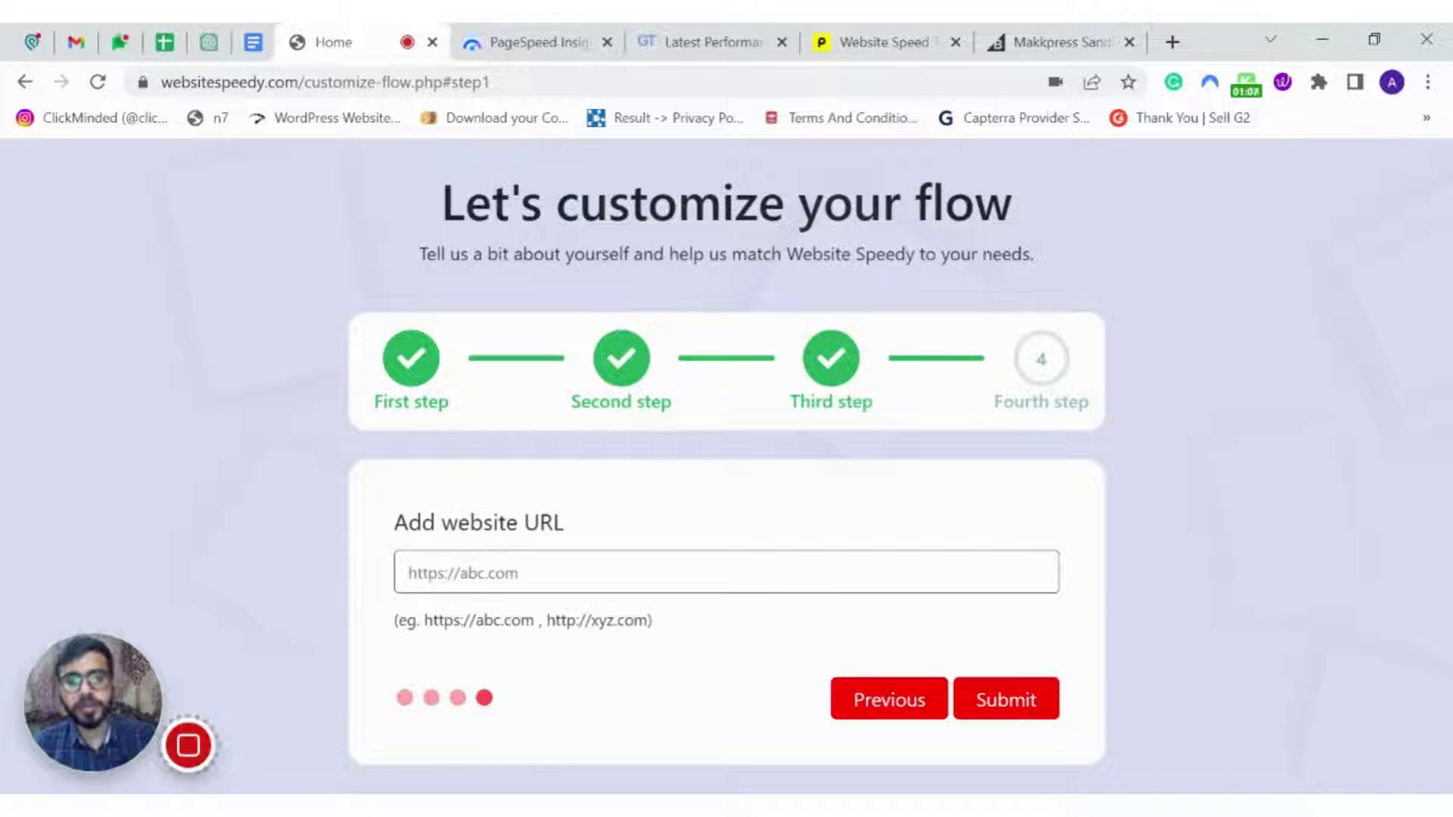
type("https://makkpress-sandbox10.mybigcommerce.com/")
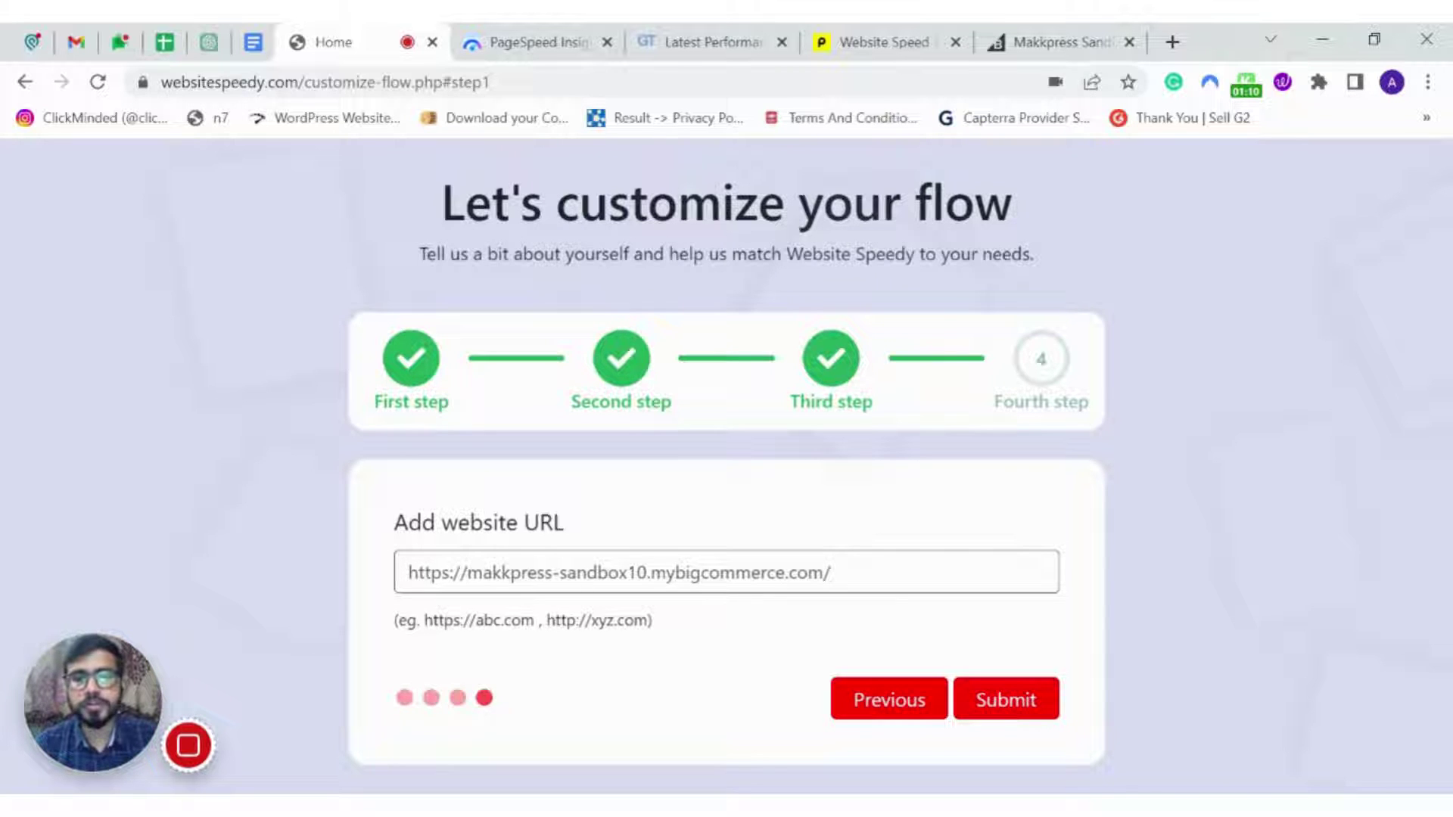
left_click(1022, 698)
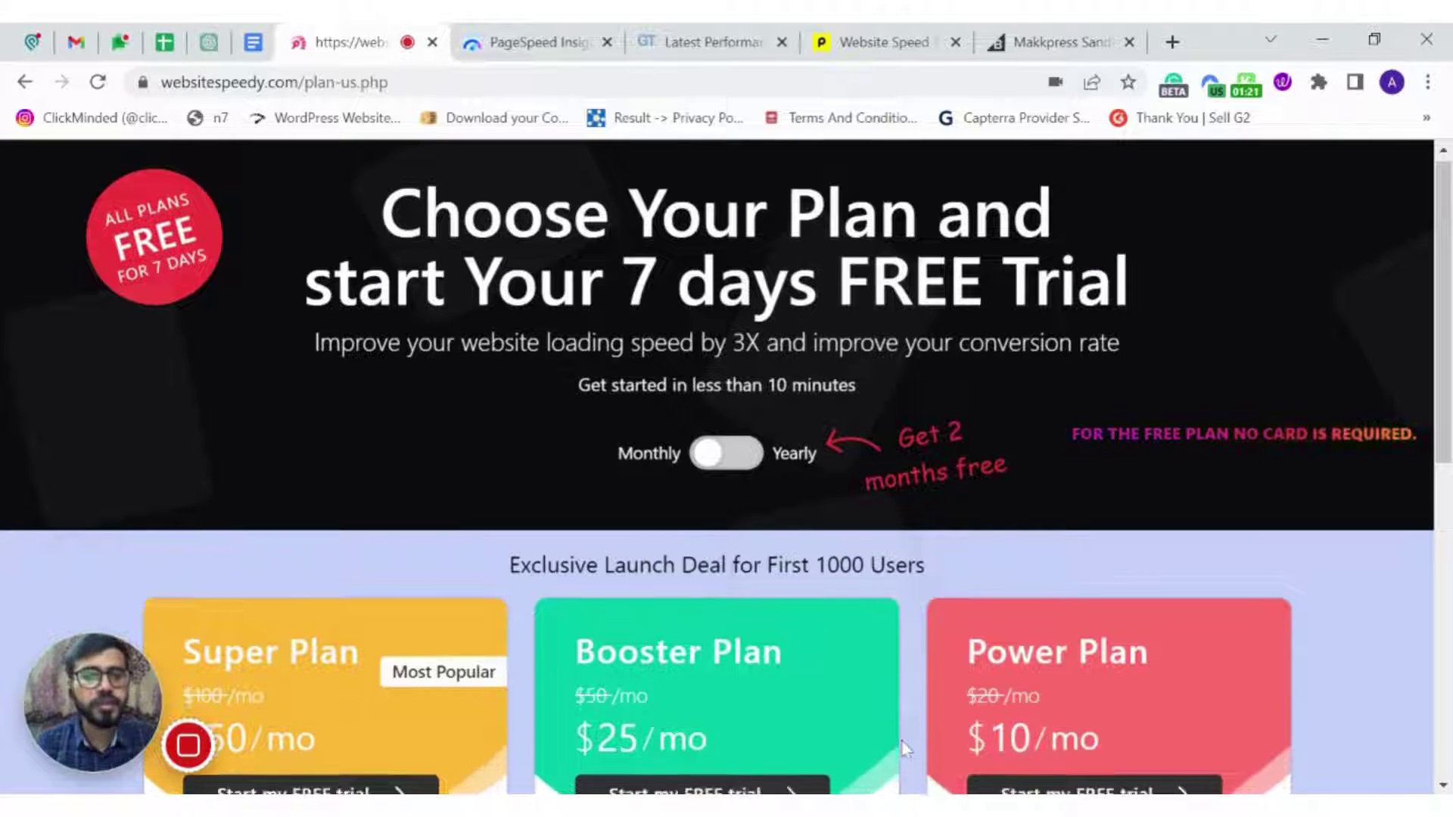
- Start the 7-day free Super Plan trial from the pricing page
scroll(905, 750, "down", 5)
scroll(436, 545, "down", 1)
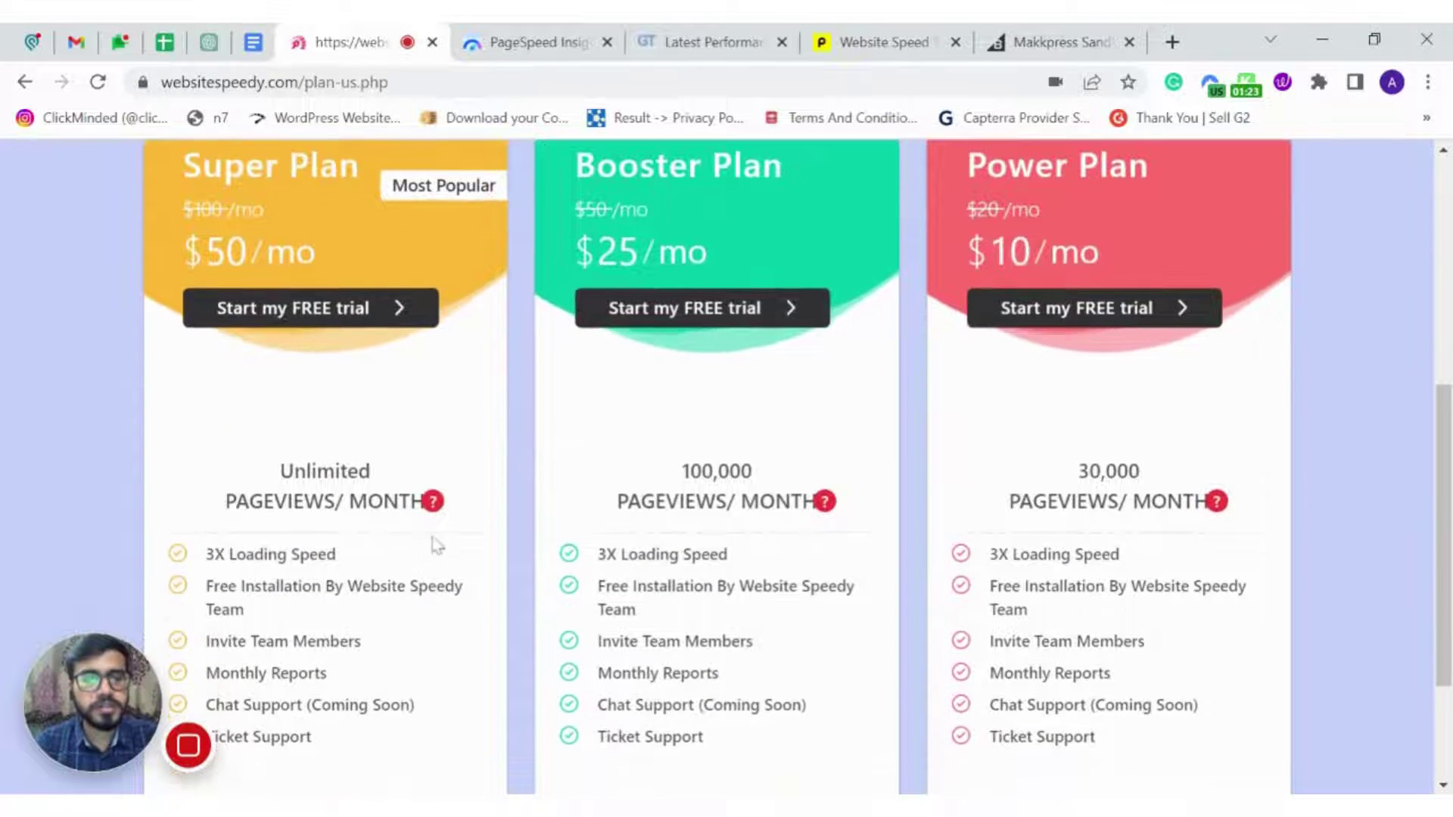
mouse_move(433, 506)
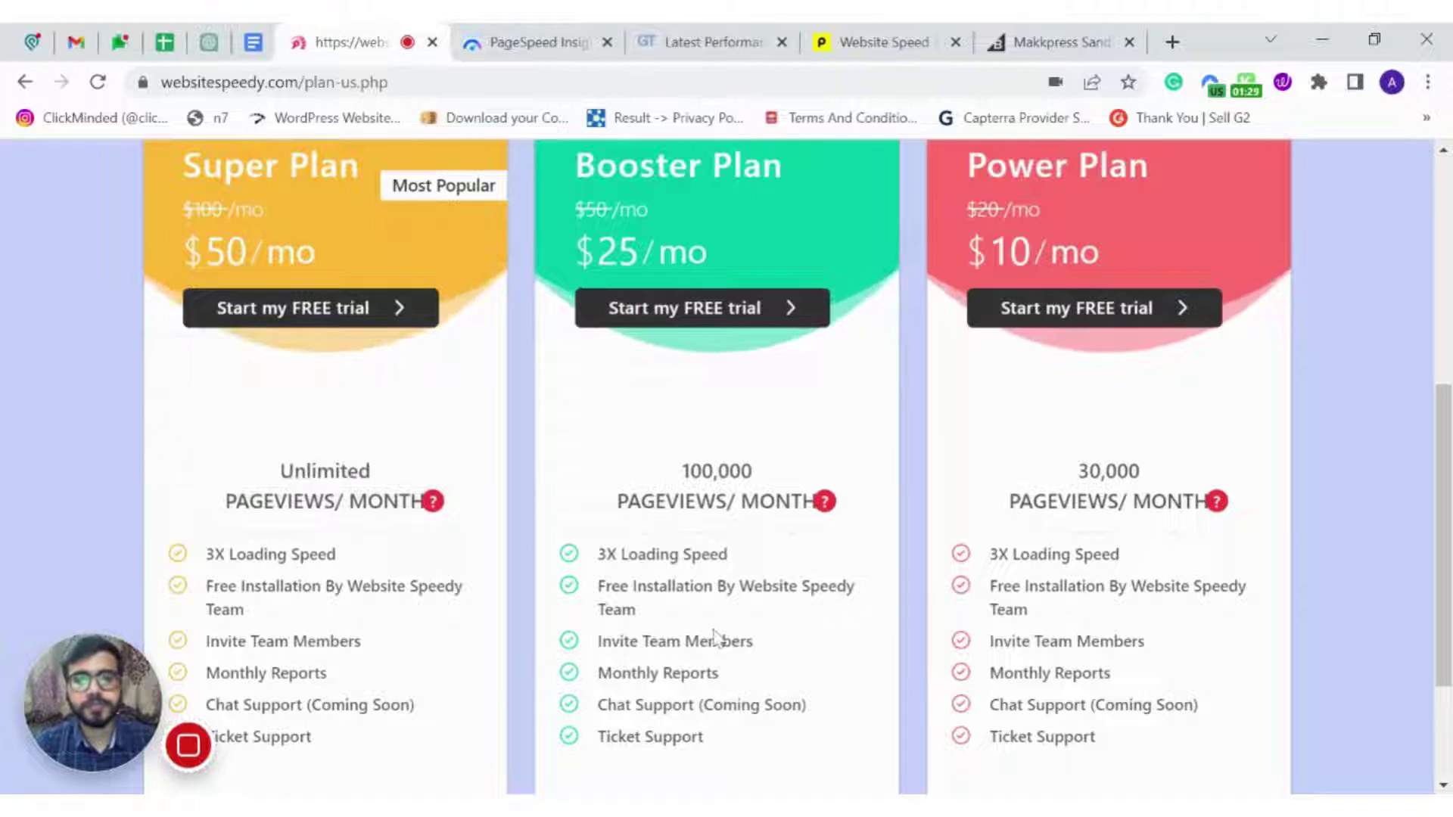
scroll(714, 638, "down", 3)
left_click(400, 723)
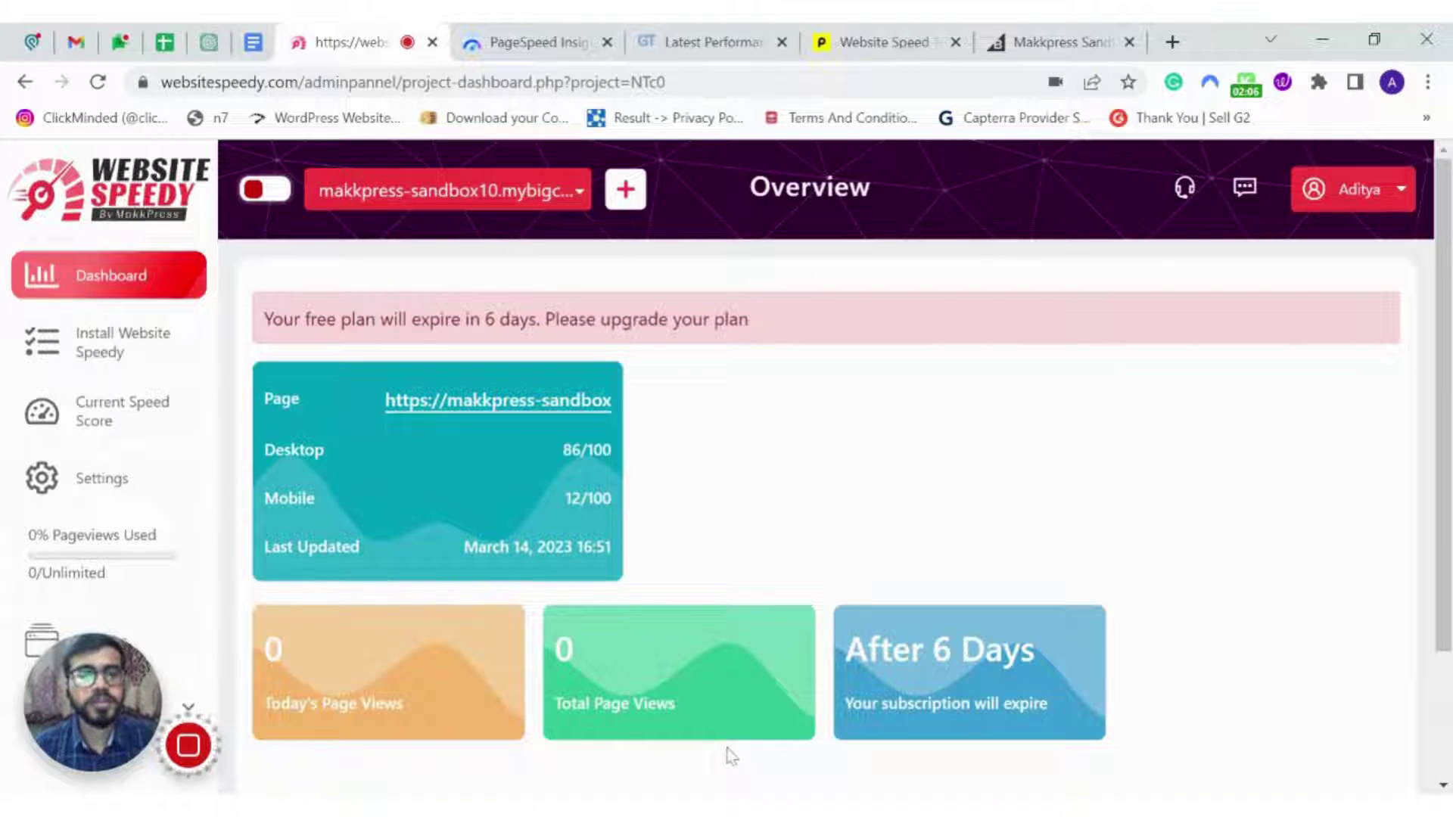
- Open Install Website Speedy and scroll to the store's current Page Speed results table
left_click(129, 367)
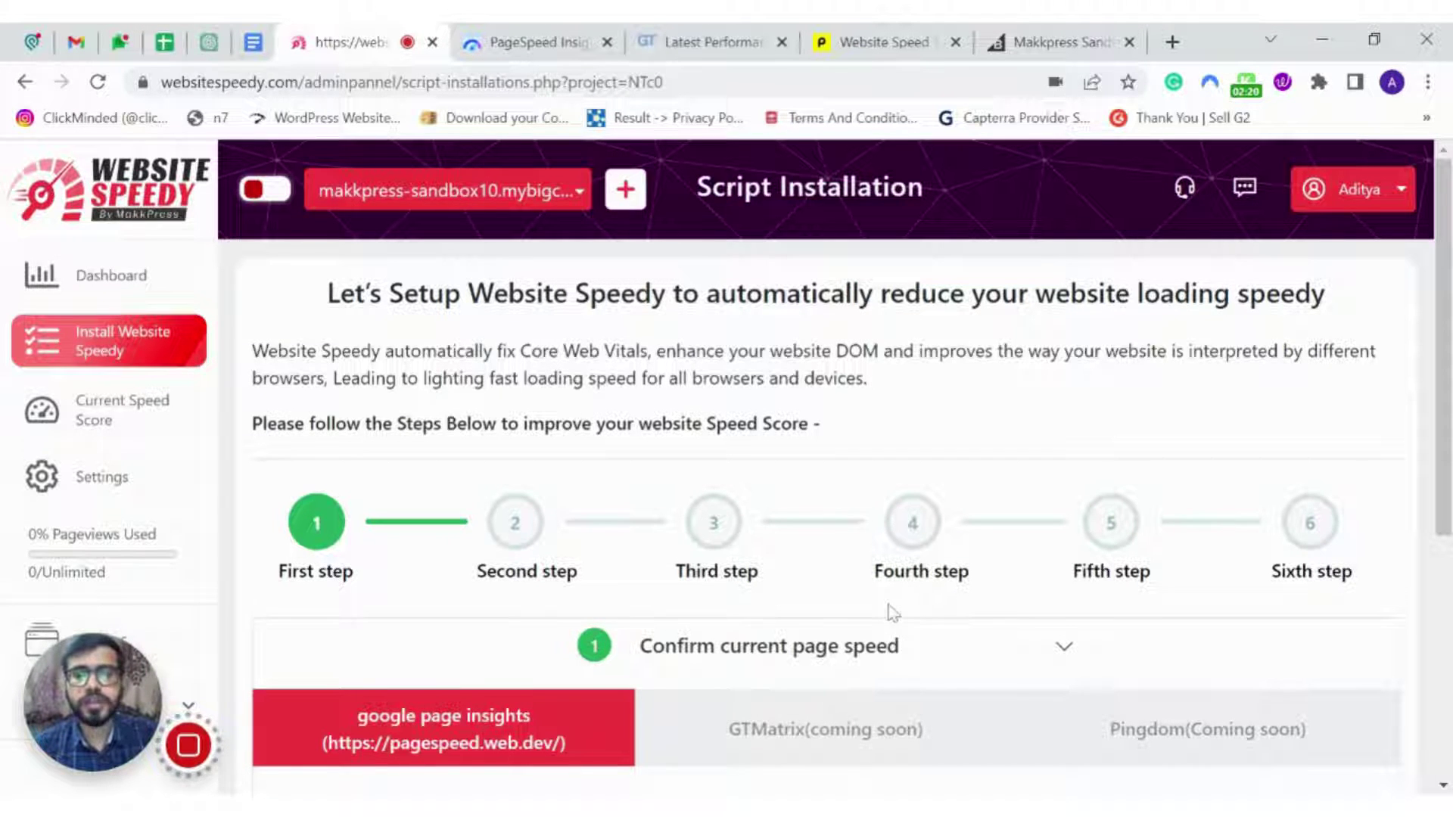
scroll(891, 612, "down", 5)
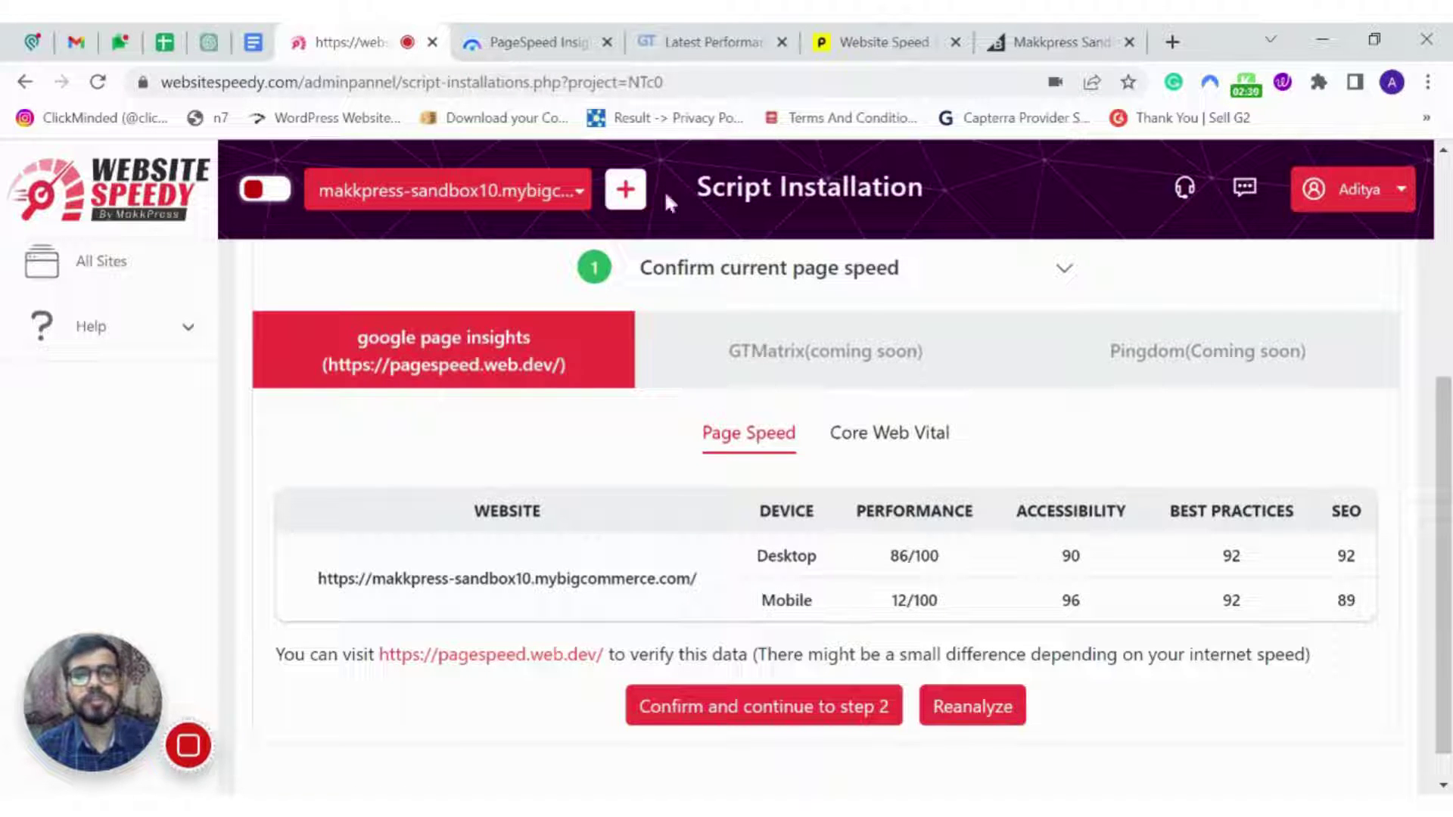
left_click(672, 41)
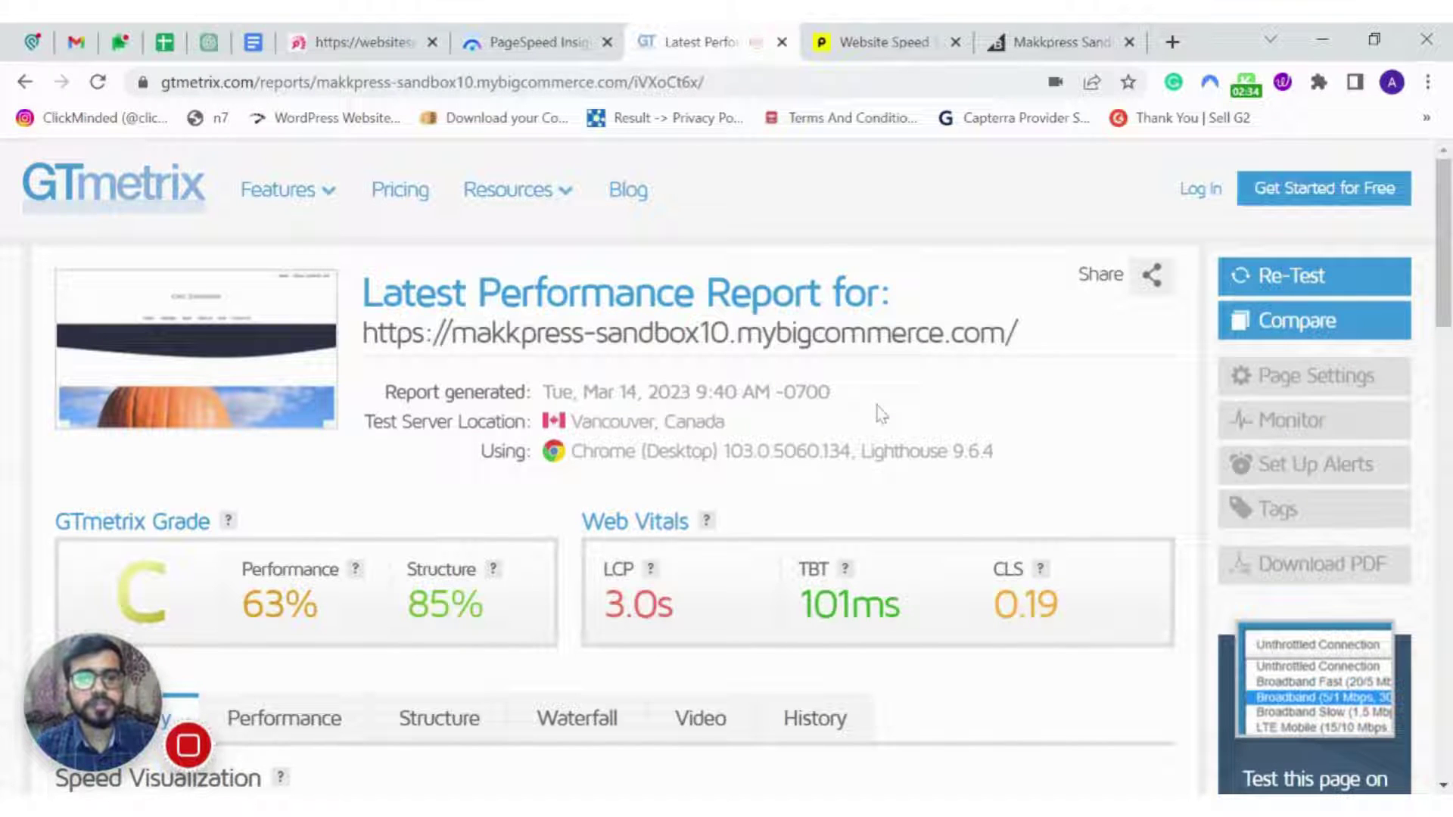
left_click(886, 44)
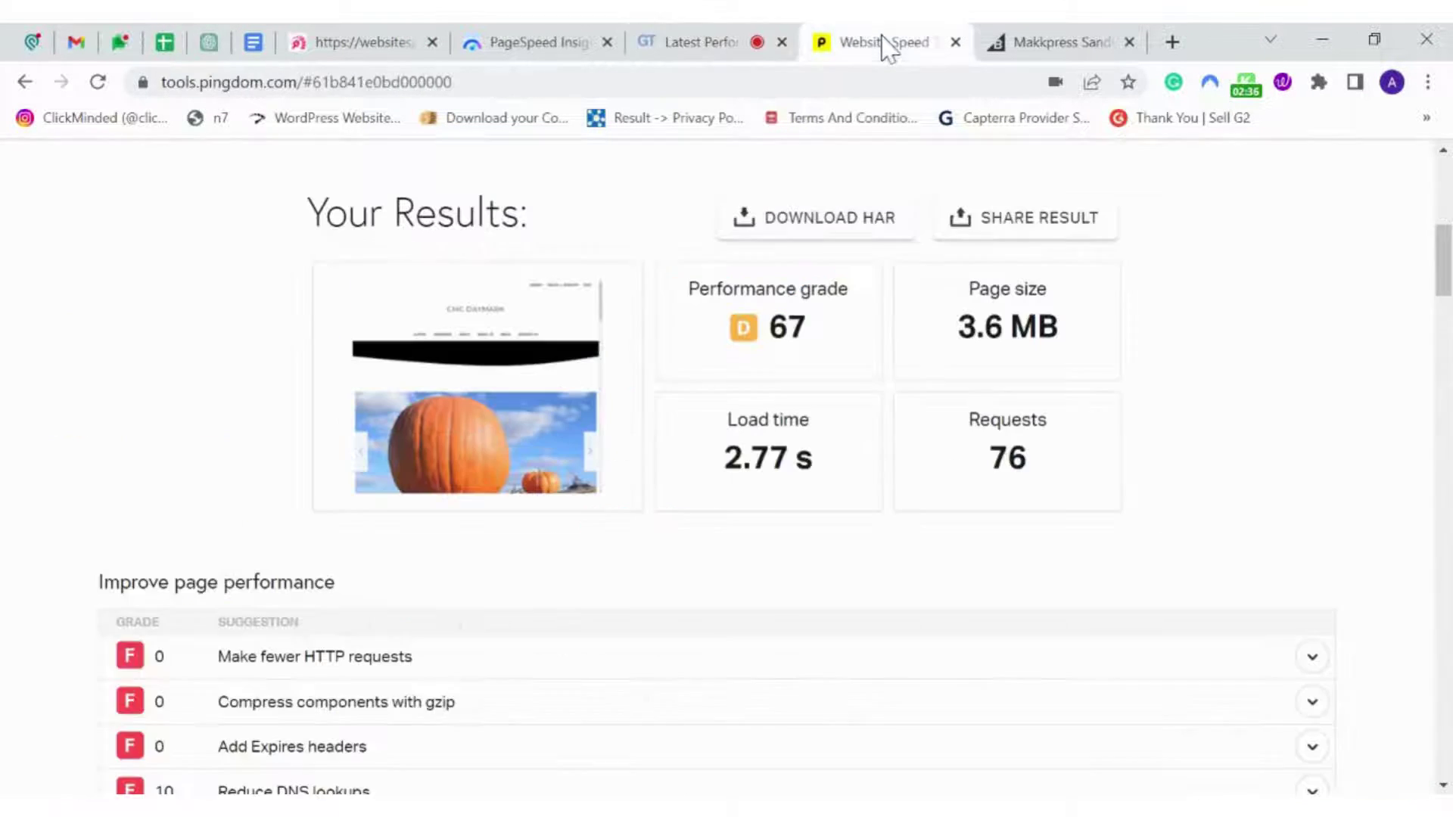
left_click(561, 40)
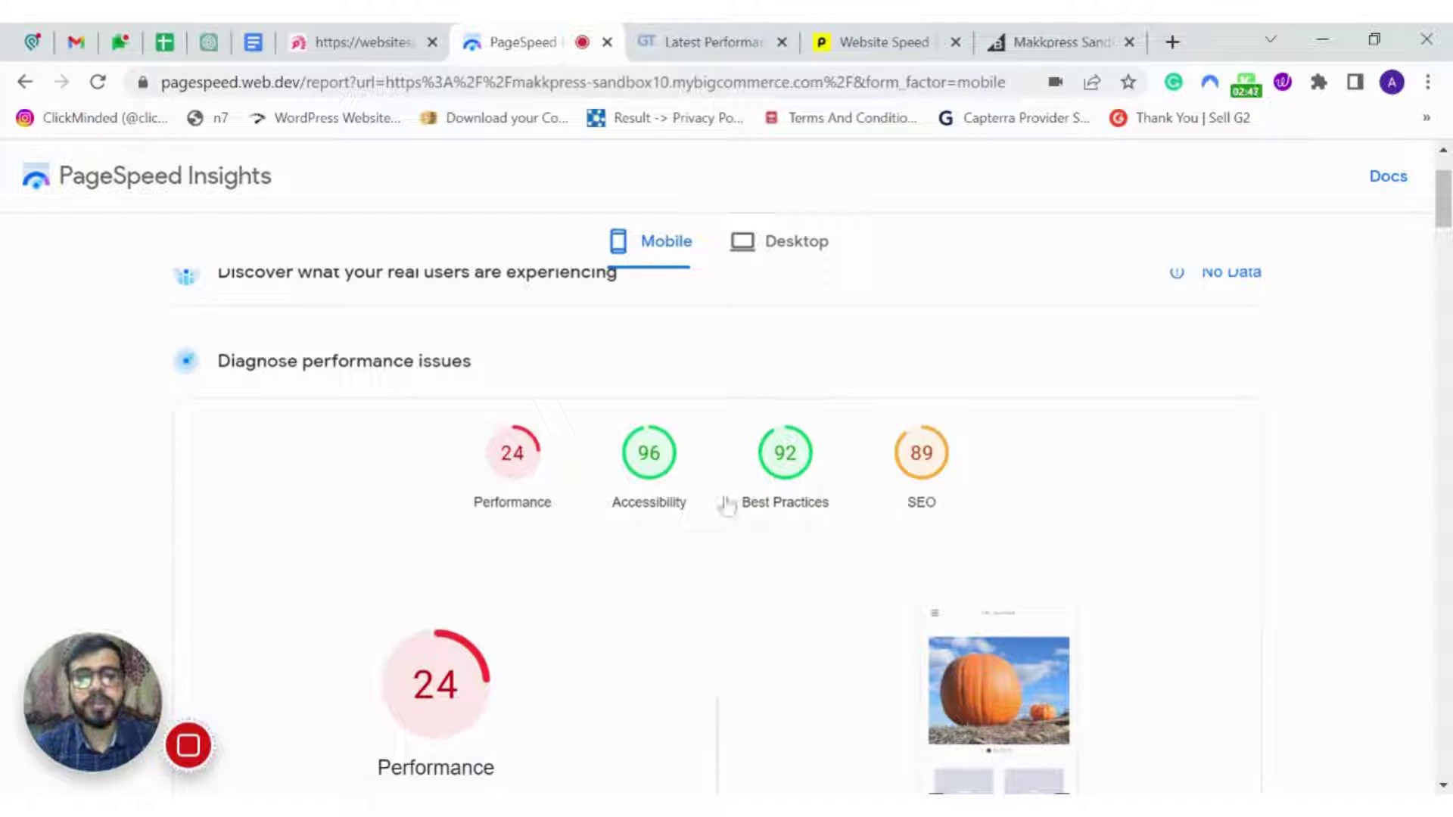
left_click(801, 257)
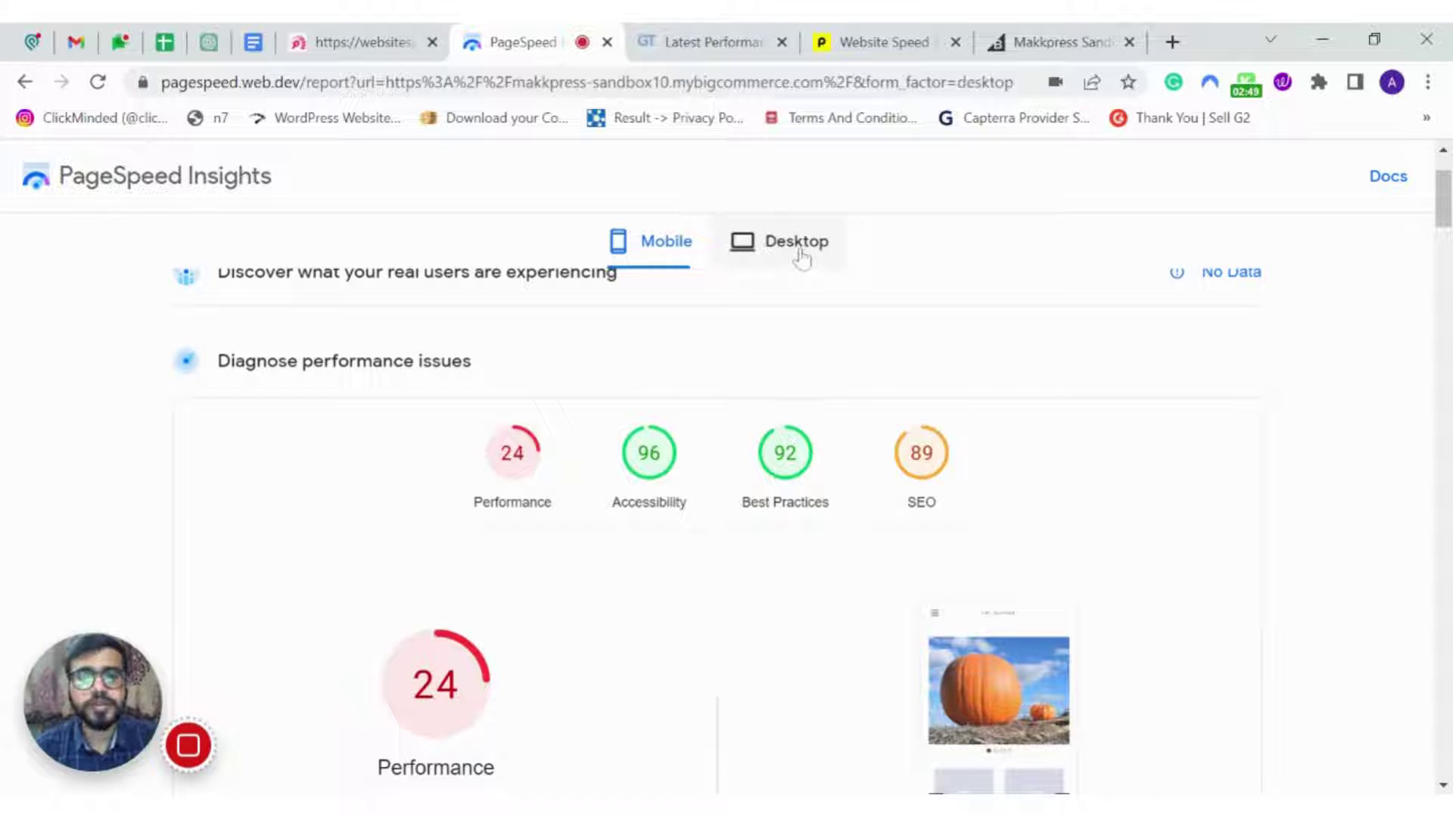
left_click(390, 39)
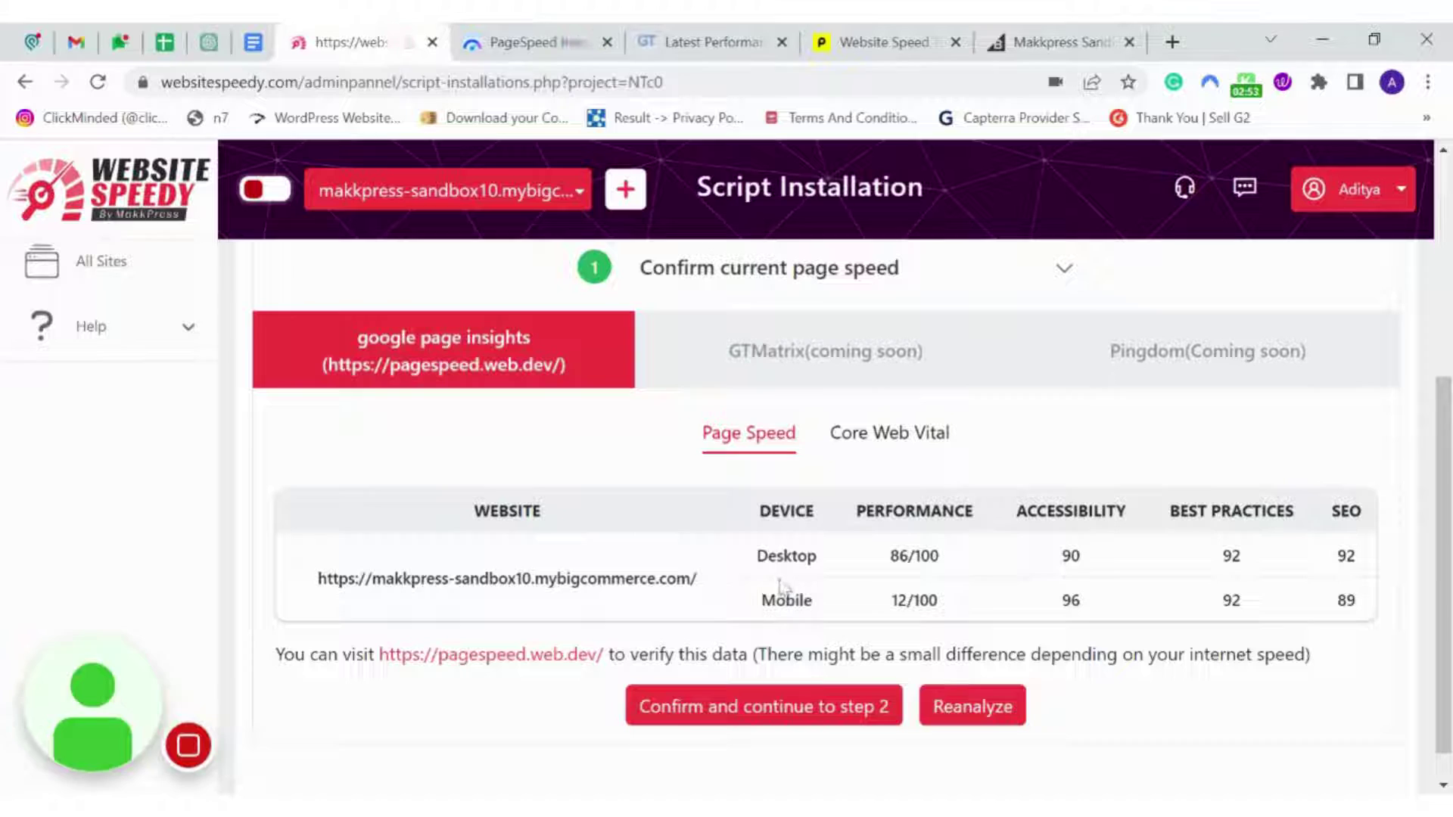
- Confirm the current speed and copy the generated three-tag speed enhancement script
left_click(783, 707)
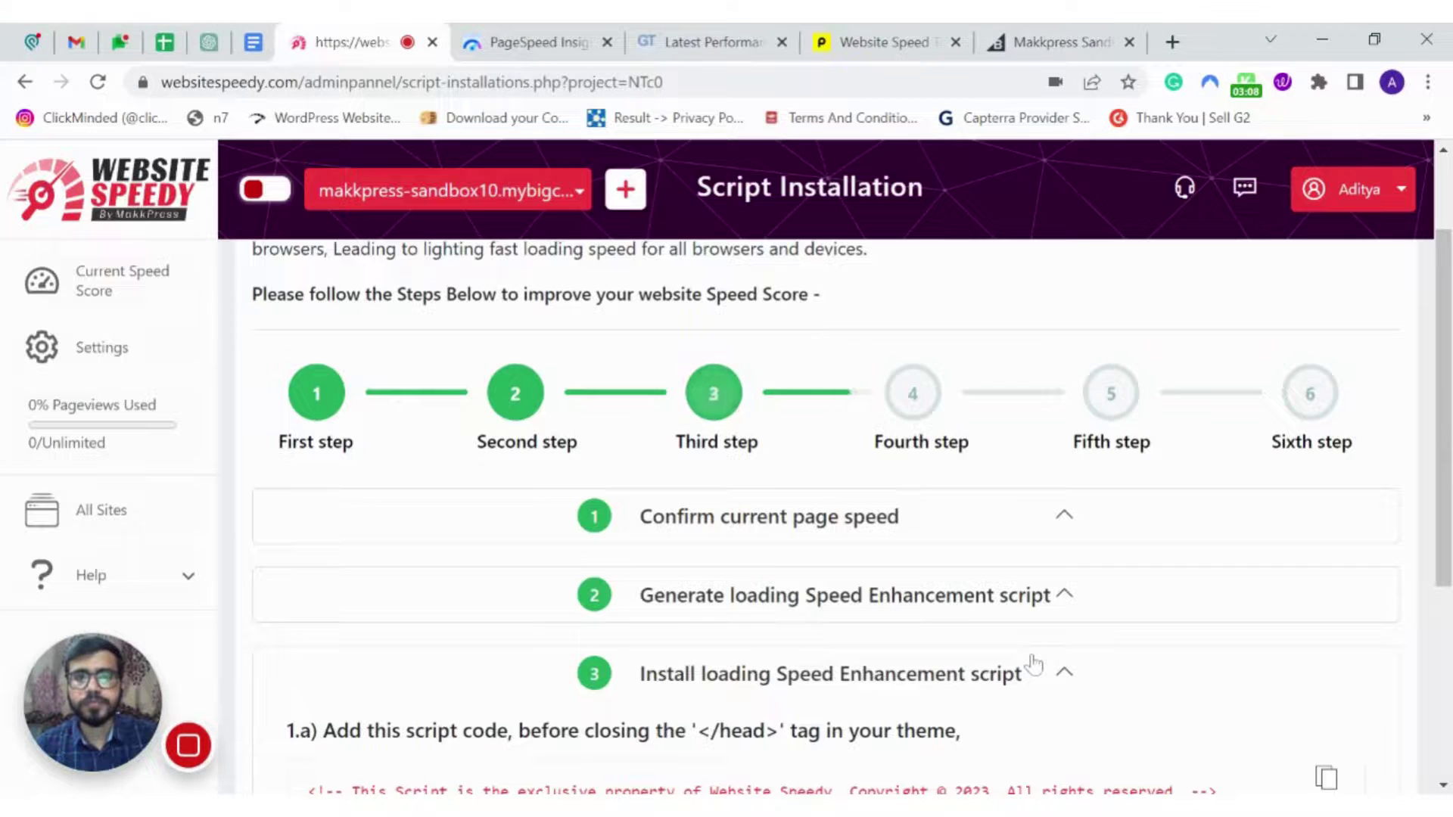
scroll(1034, 664, "down", 2)
scroll(1033, 665, "down", 1)
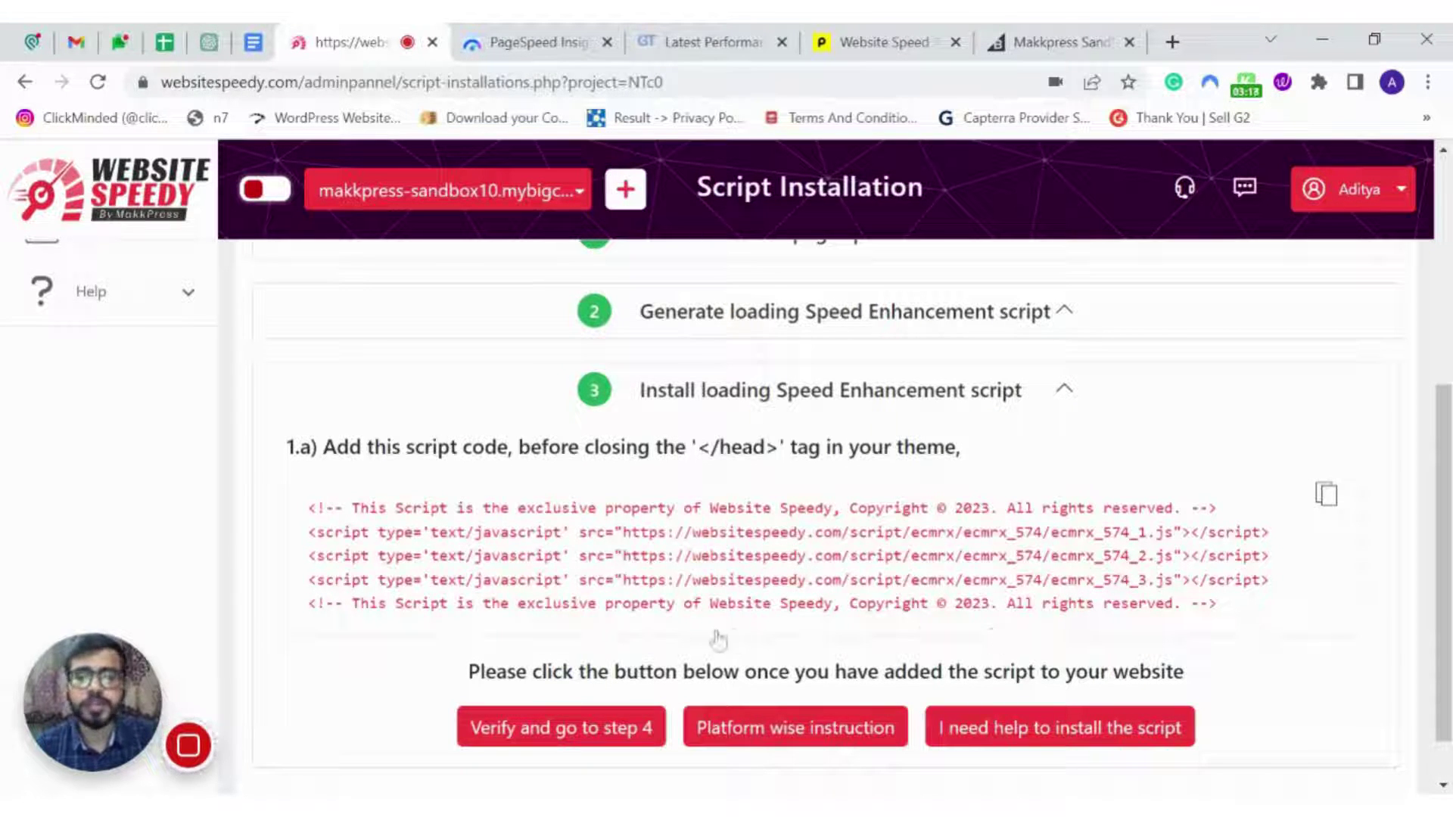
left_click(1326, 493)
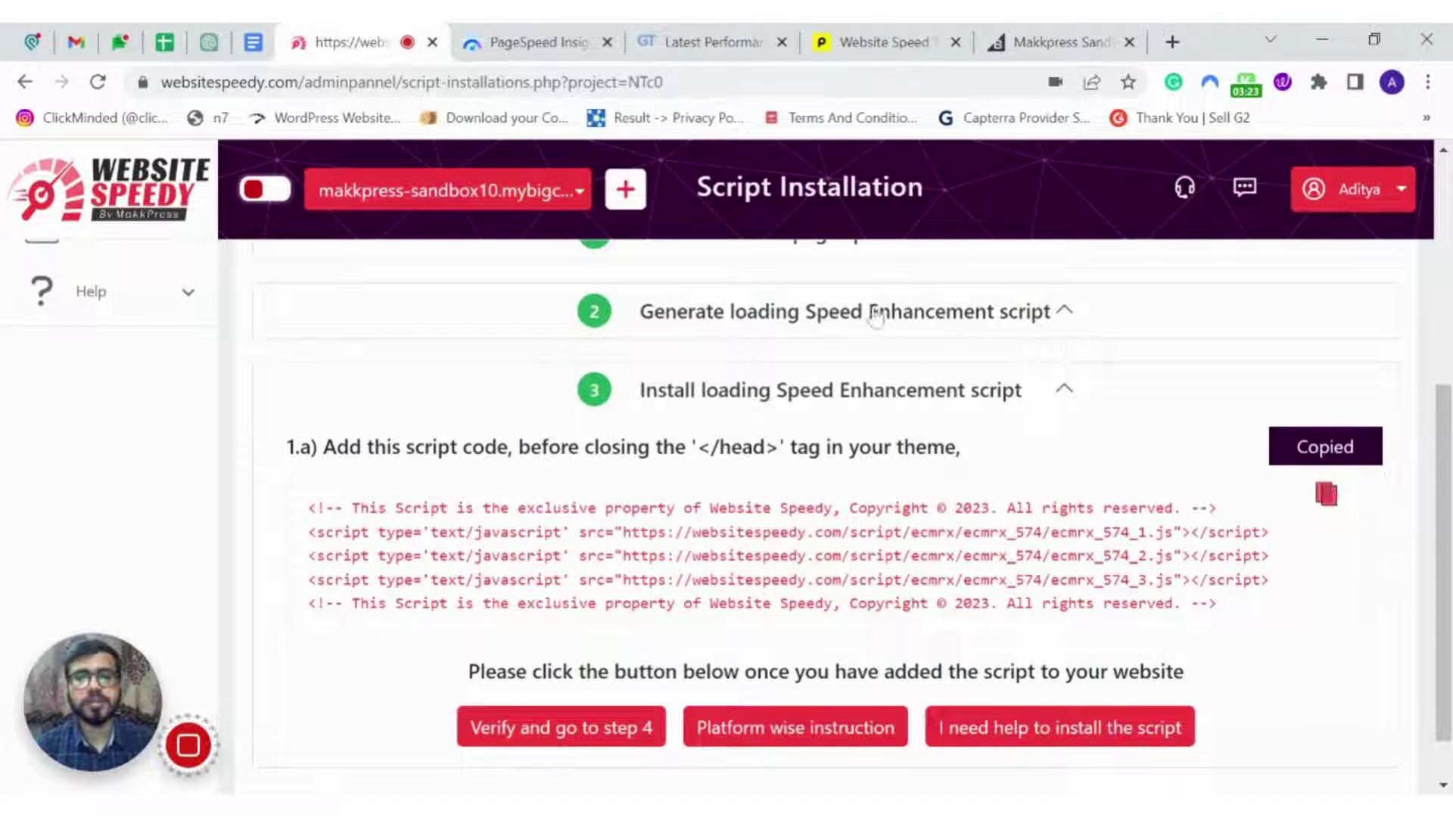
- In the BigCommerce admin, go to Storefront > Themes and open Advanced actions for the current Cornerstone_copy_024_aj Light theme
left_click(1040, 39)
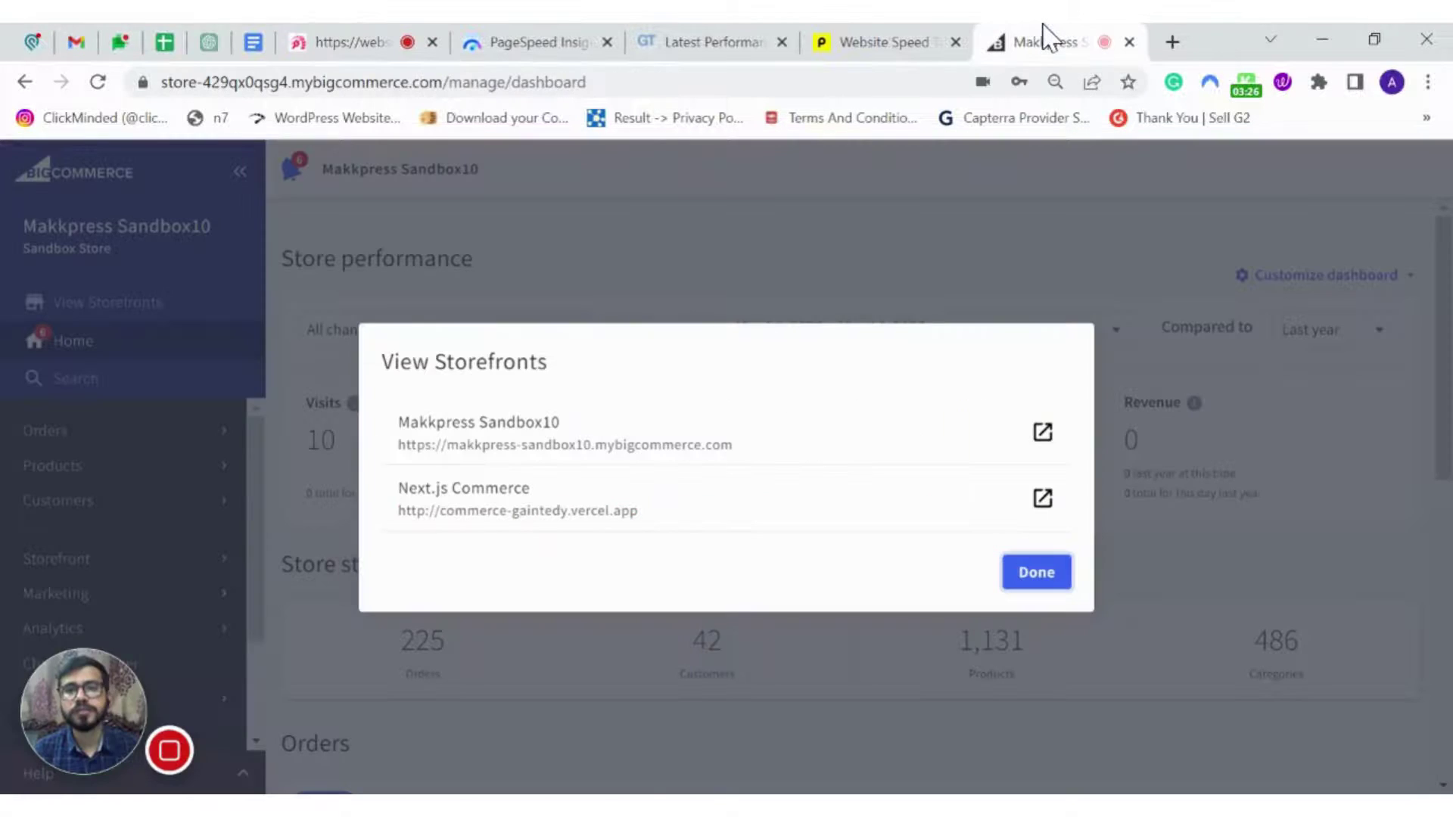
left_click(1035, 572)
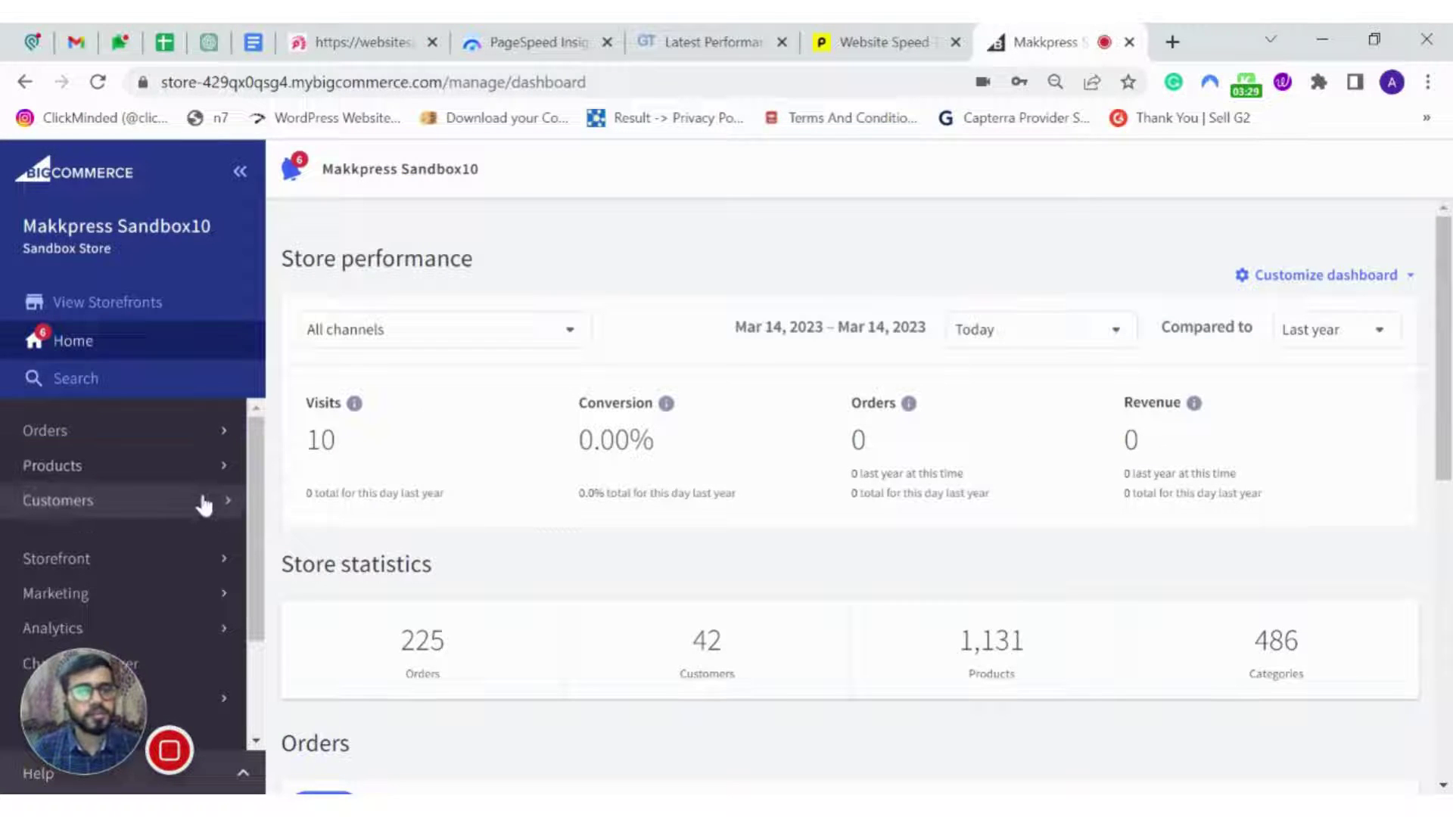
scroll(203, 505, "down", 2)
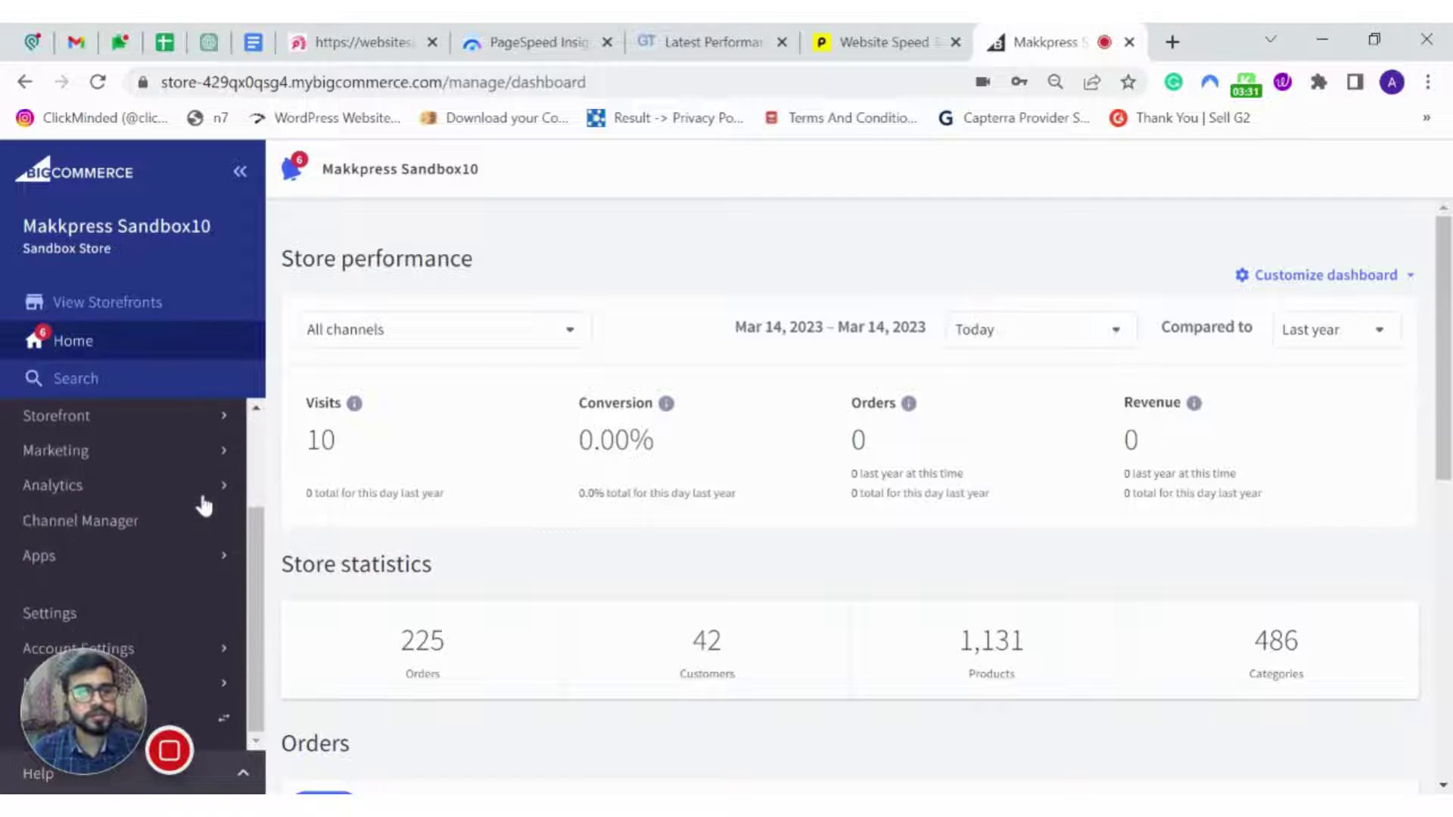
scroll(203, 504, "up", 1)
left_click(156, 494)
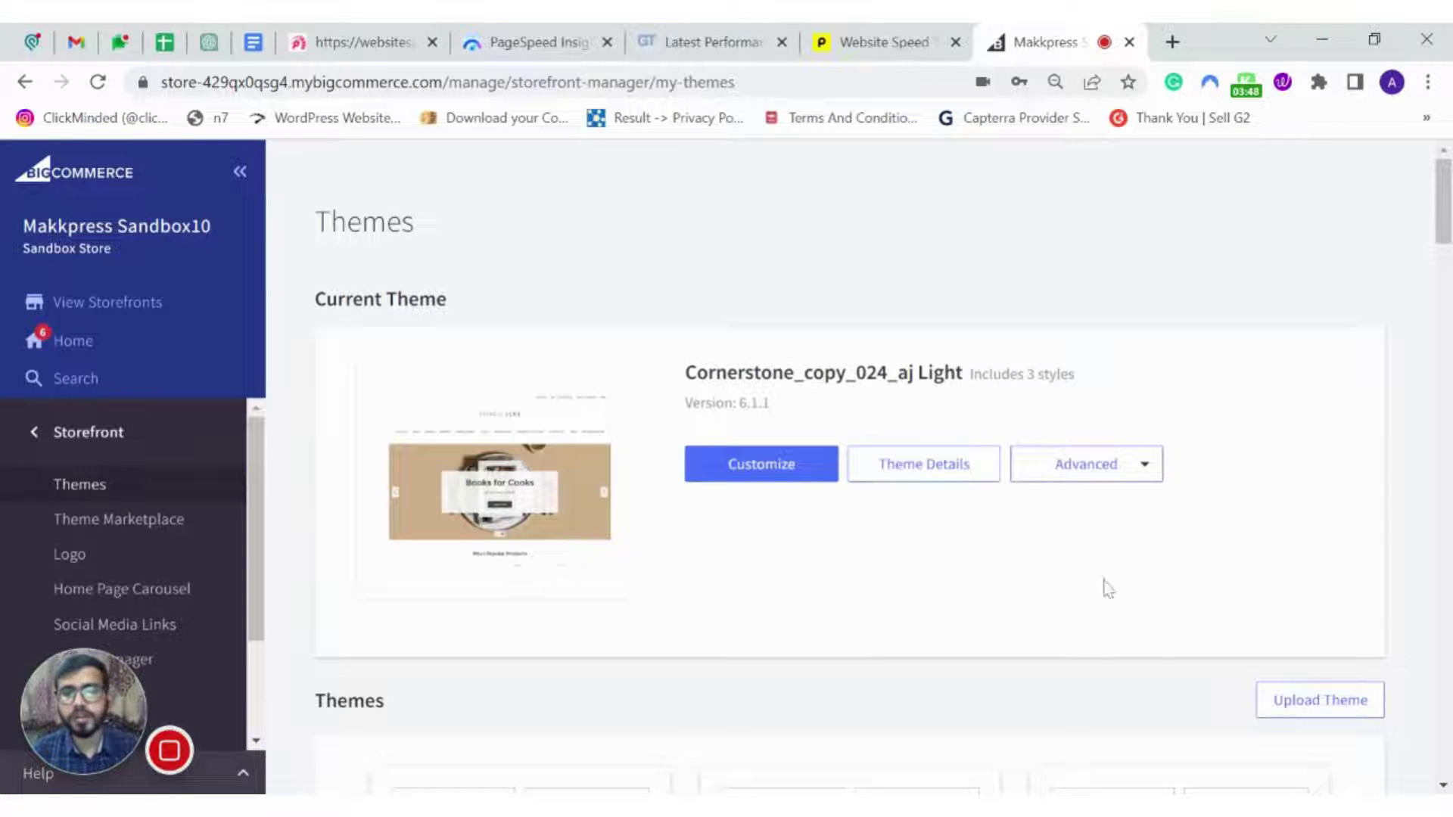
left_click(1126, 470)
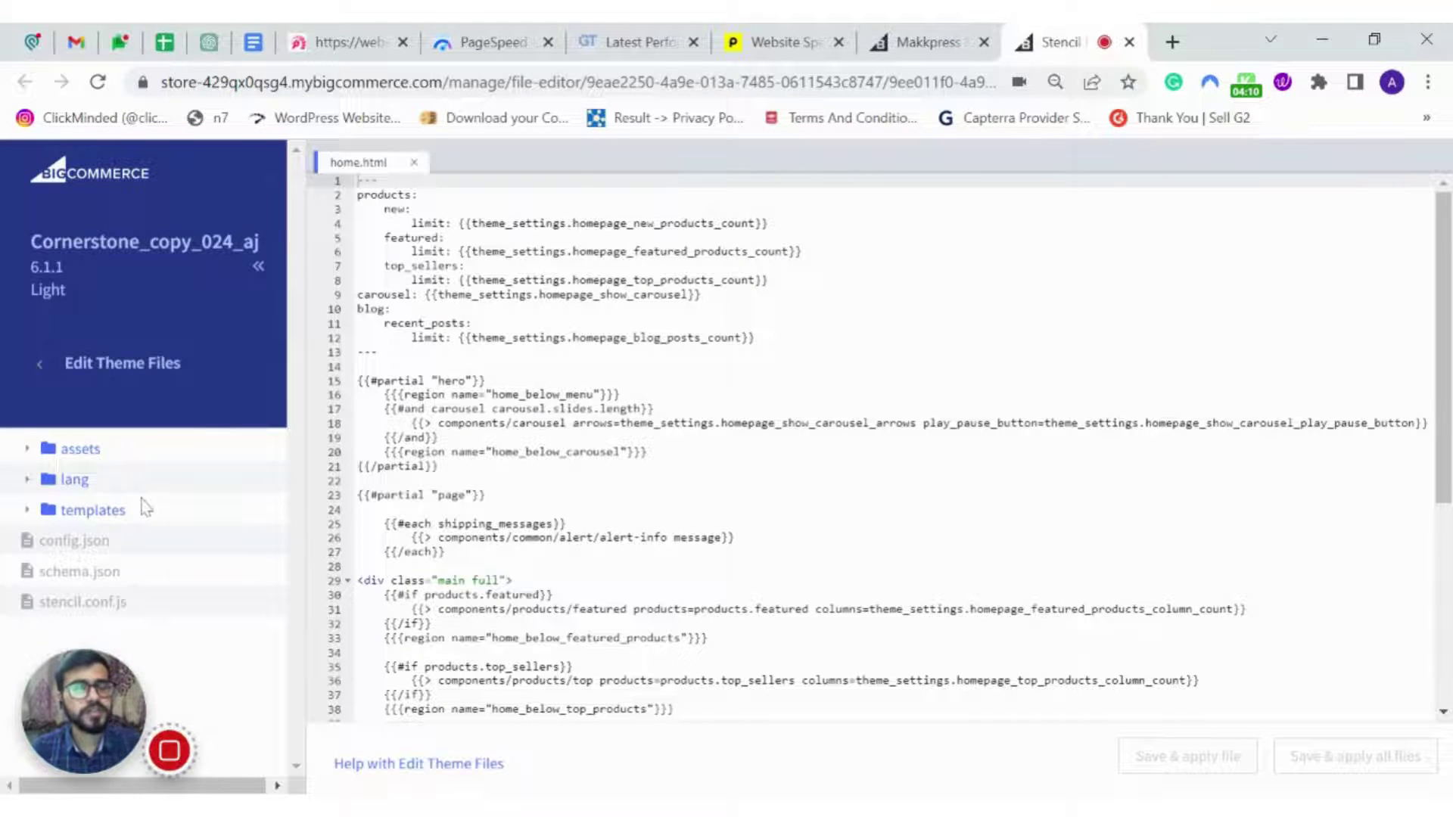
- Open templates > layout > base.html in the theme file editor
left_click(108, 514)
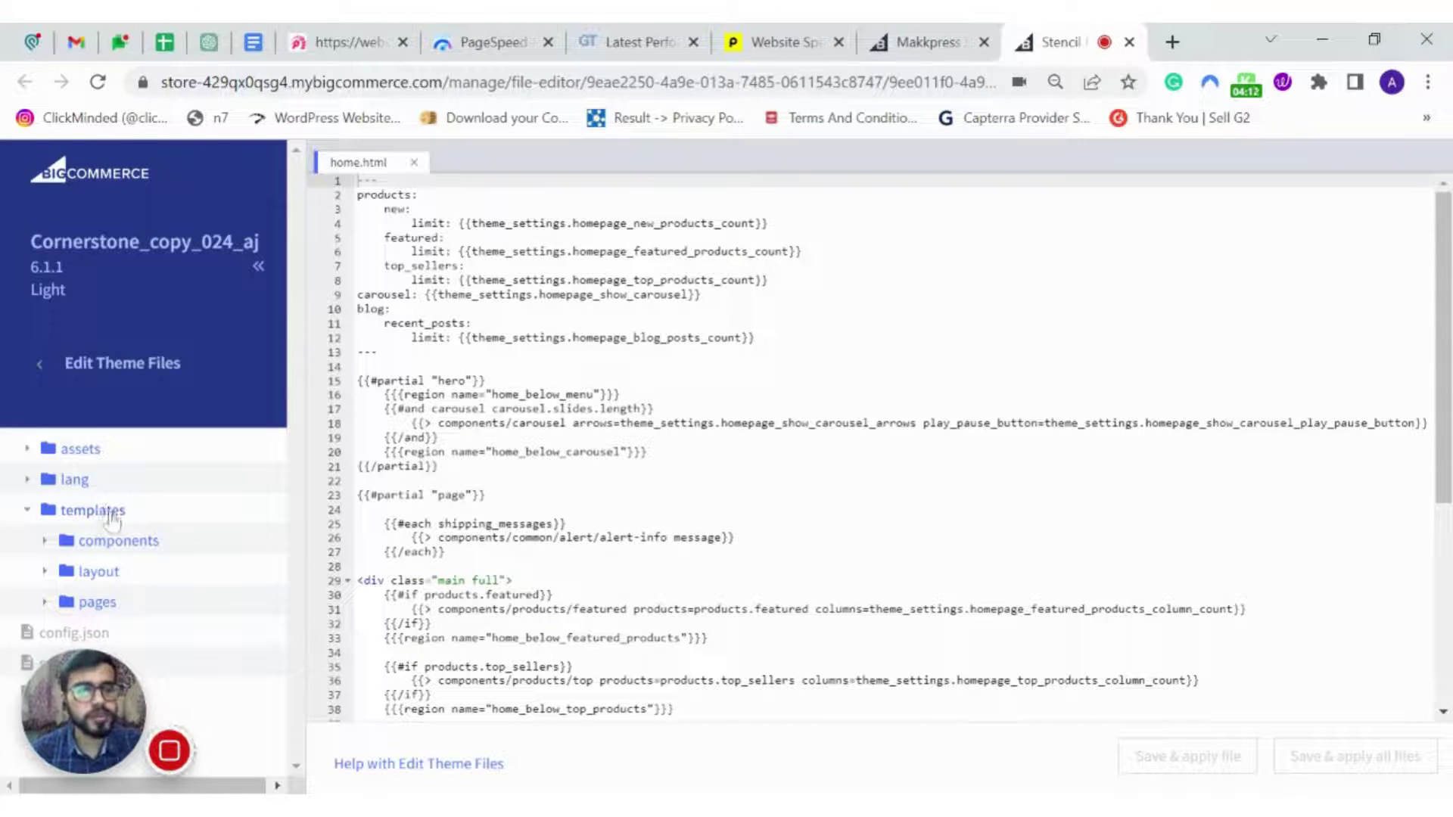
left_click(102, 578)
scroll(176, 602, "down", 1)
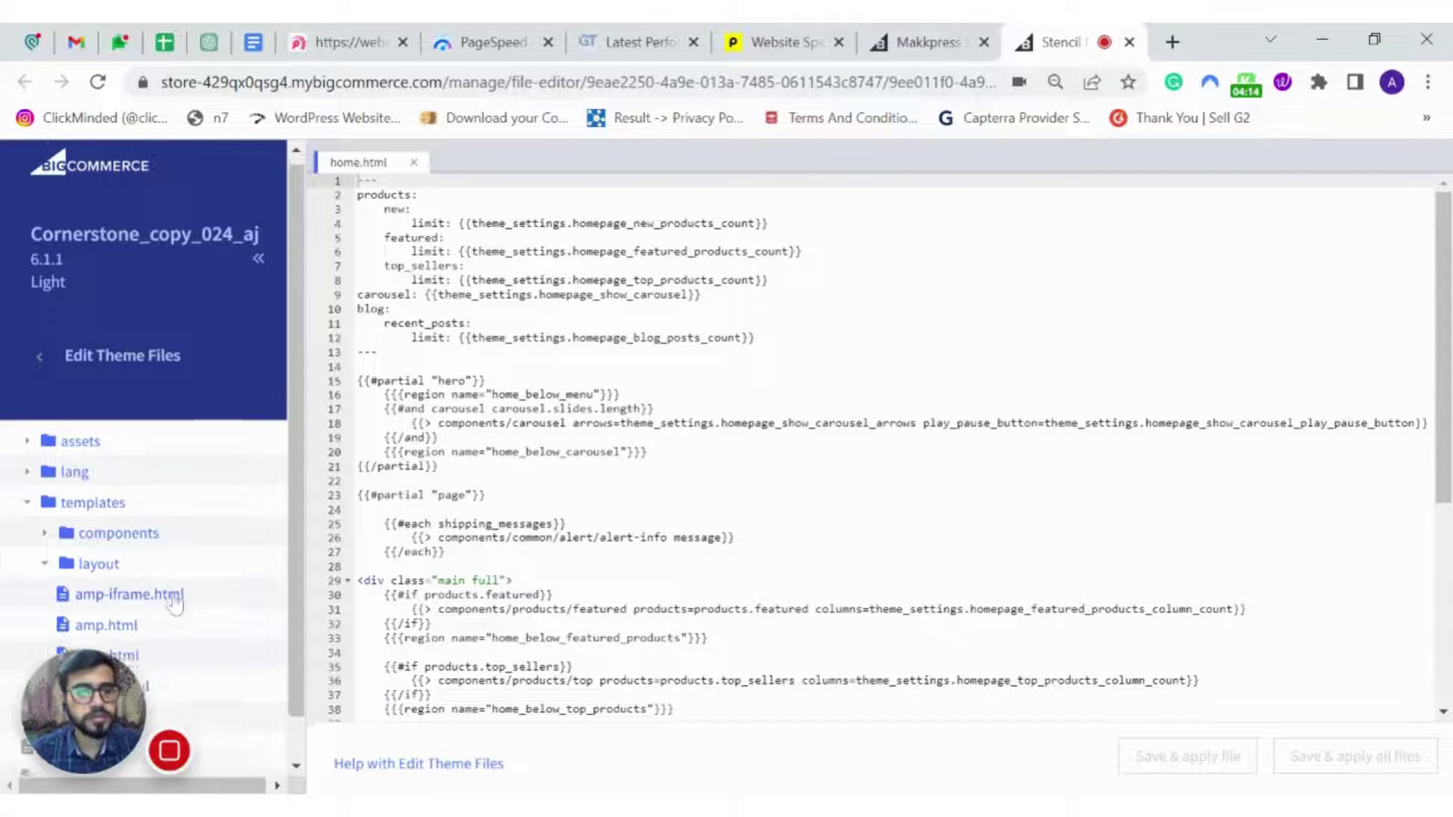
left_click(106, 614)
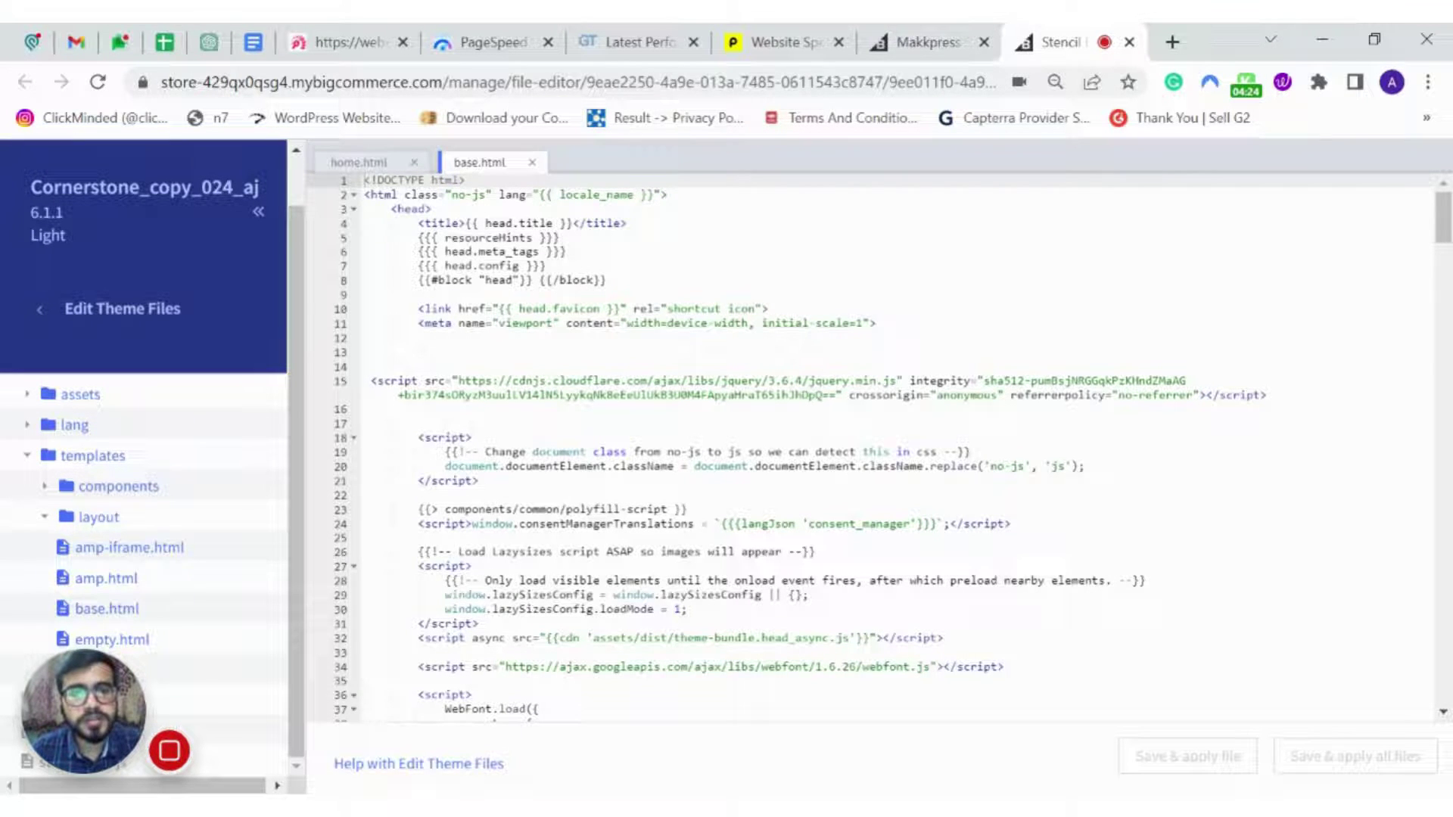
- Paste the Website Speedy script on empty line 13 of the head, then save and apply the file
left_click(365, 352)
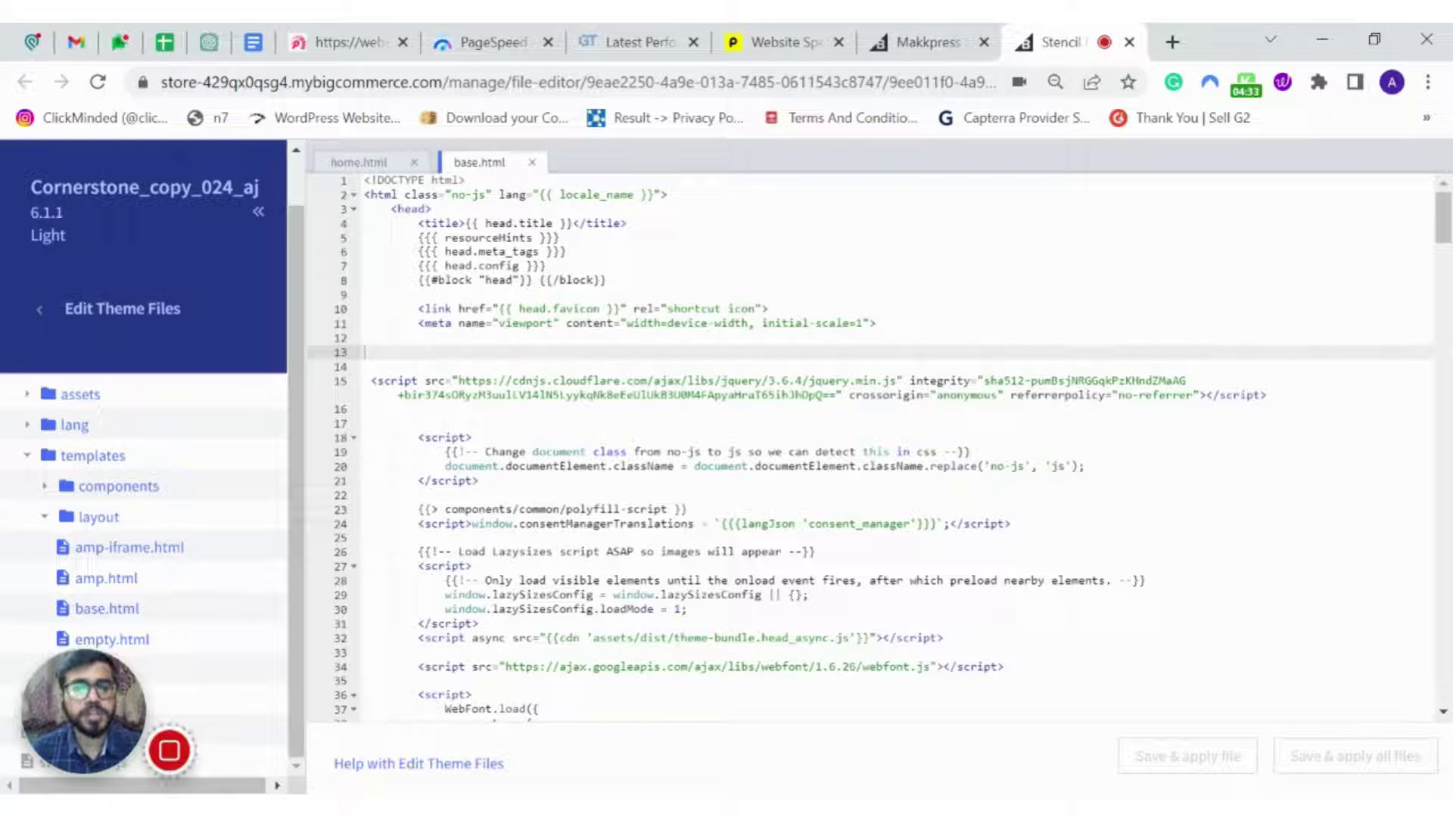
type("<!-- This Script is the exclusive property of Website Speedy, Copyright © 2023. All rights reserved. --> <script type='text/javascript' src=\"https://websitespeedy.com/script/ecmrx/ecmrx_574/ecmrx_574_1.js\"></script>  <script type='text/javascript' src=\"https://websitespeedy.com/script/ecmrx/ecmrx_574/ecmrx_574_2.js\"></script>  <script type='text/javascript' src=\"https://websitespeedy.com/script/ecmrx/ecmrx_574/ecmrx_574_3.js\"></script>  <!-- This Script is the exclusive property of Website Speedy, Copyright © 2023. All rights reserved. -->")
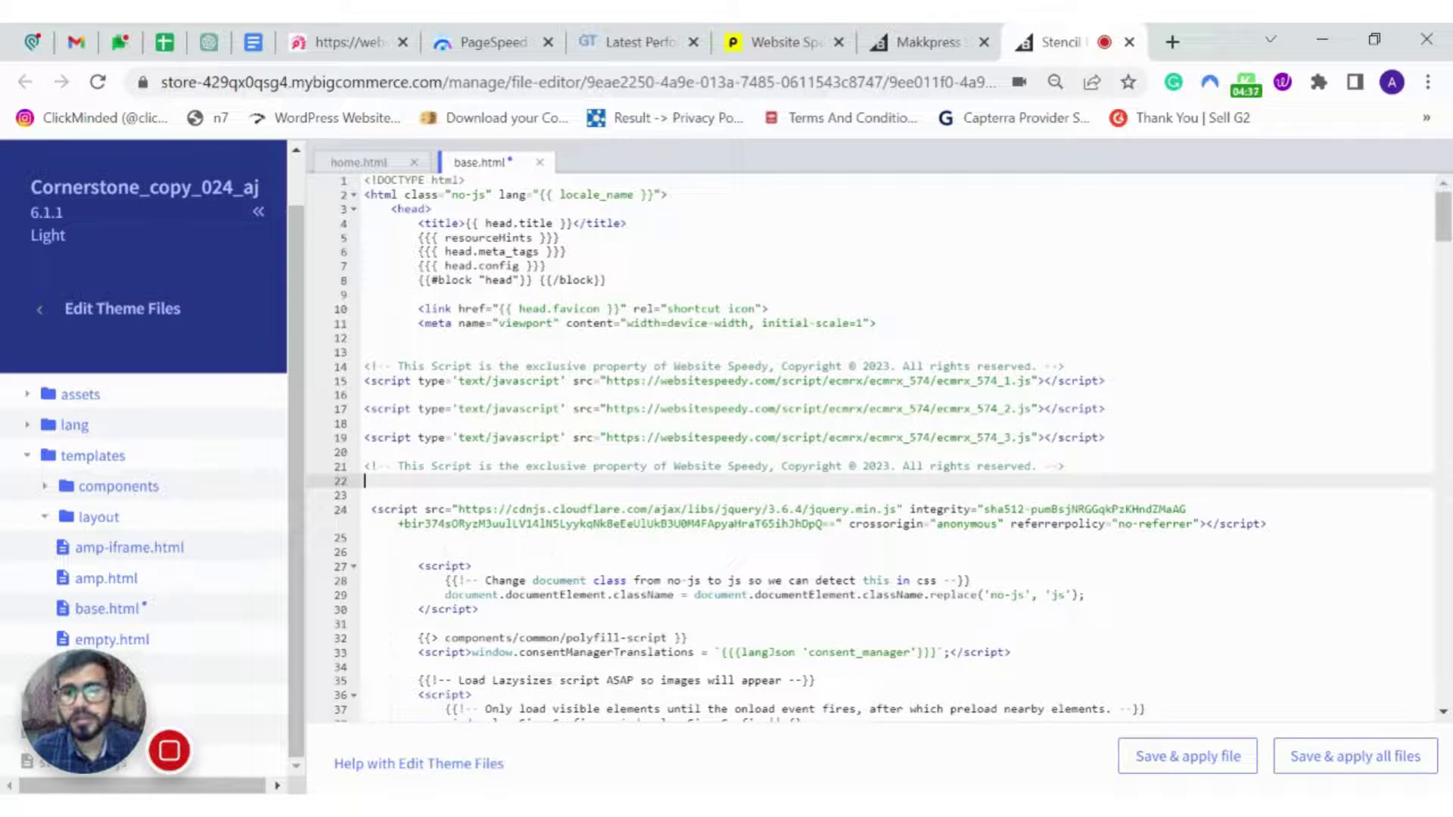
left_click_drag(1065, 467, 364, 366)
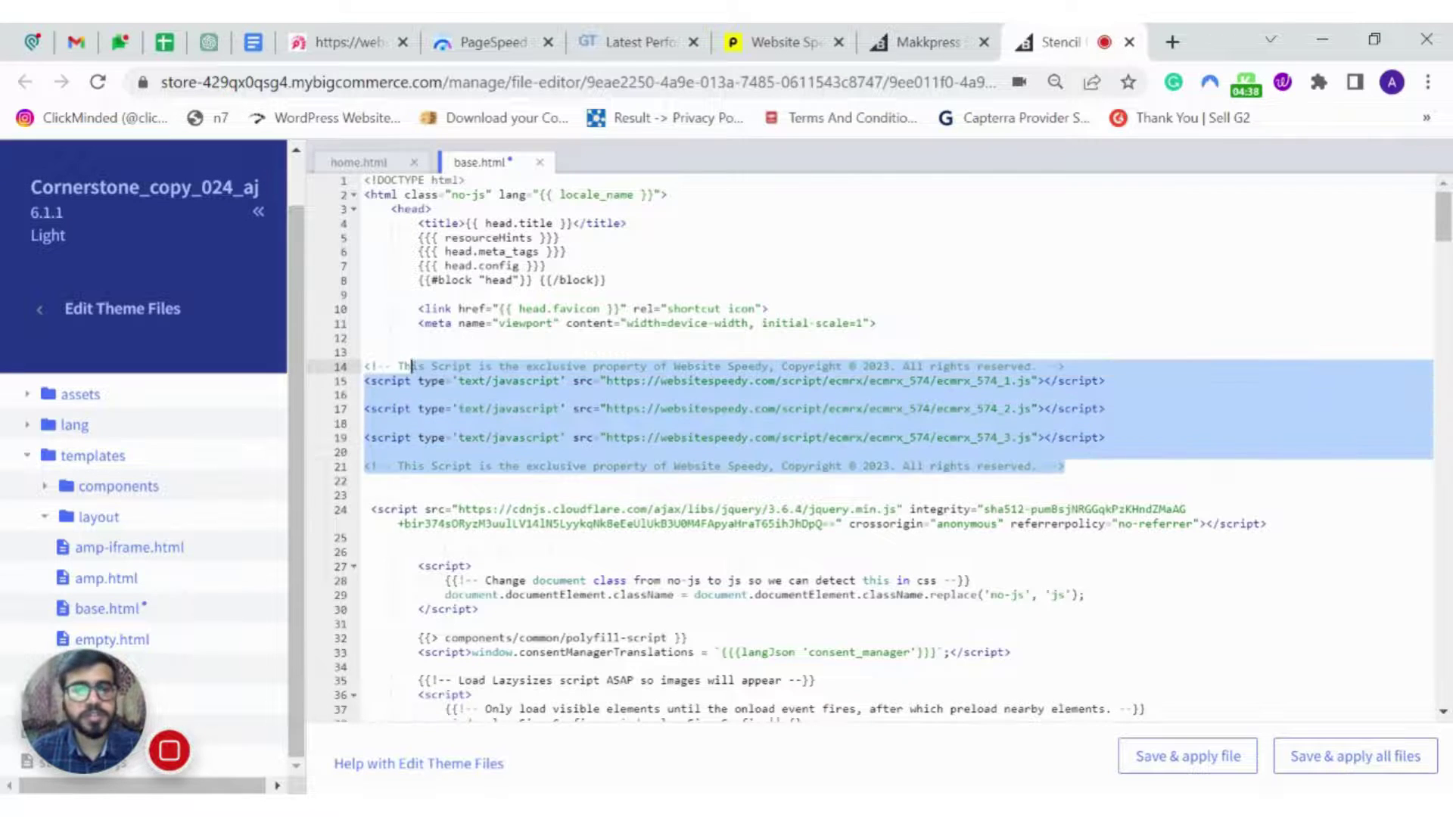
left_click(601, 409)
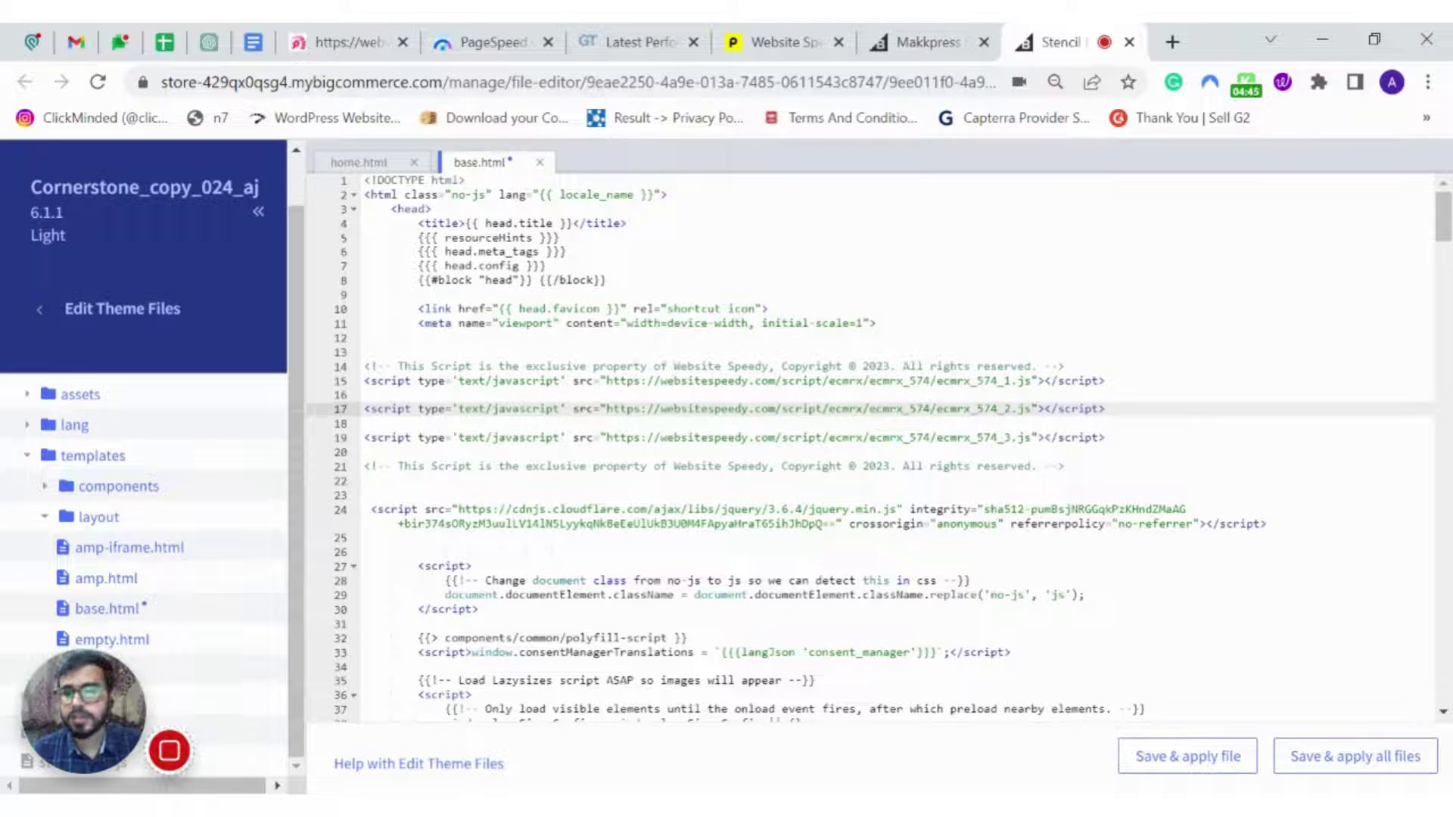
left_click(1168, 764)
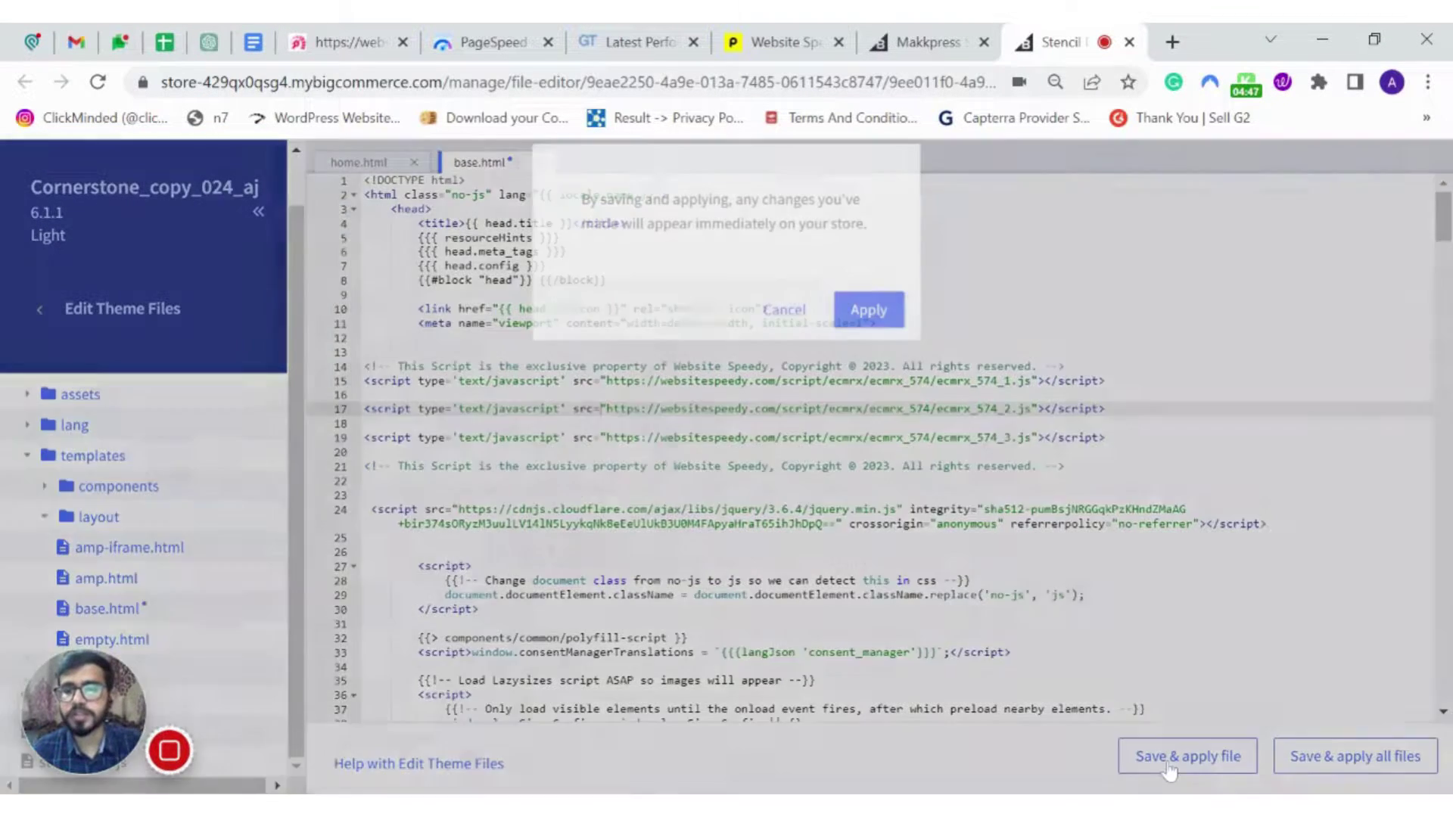
left_click(883, 311)
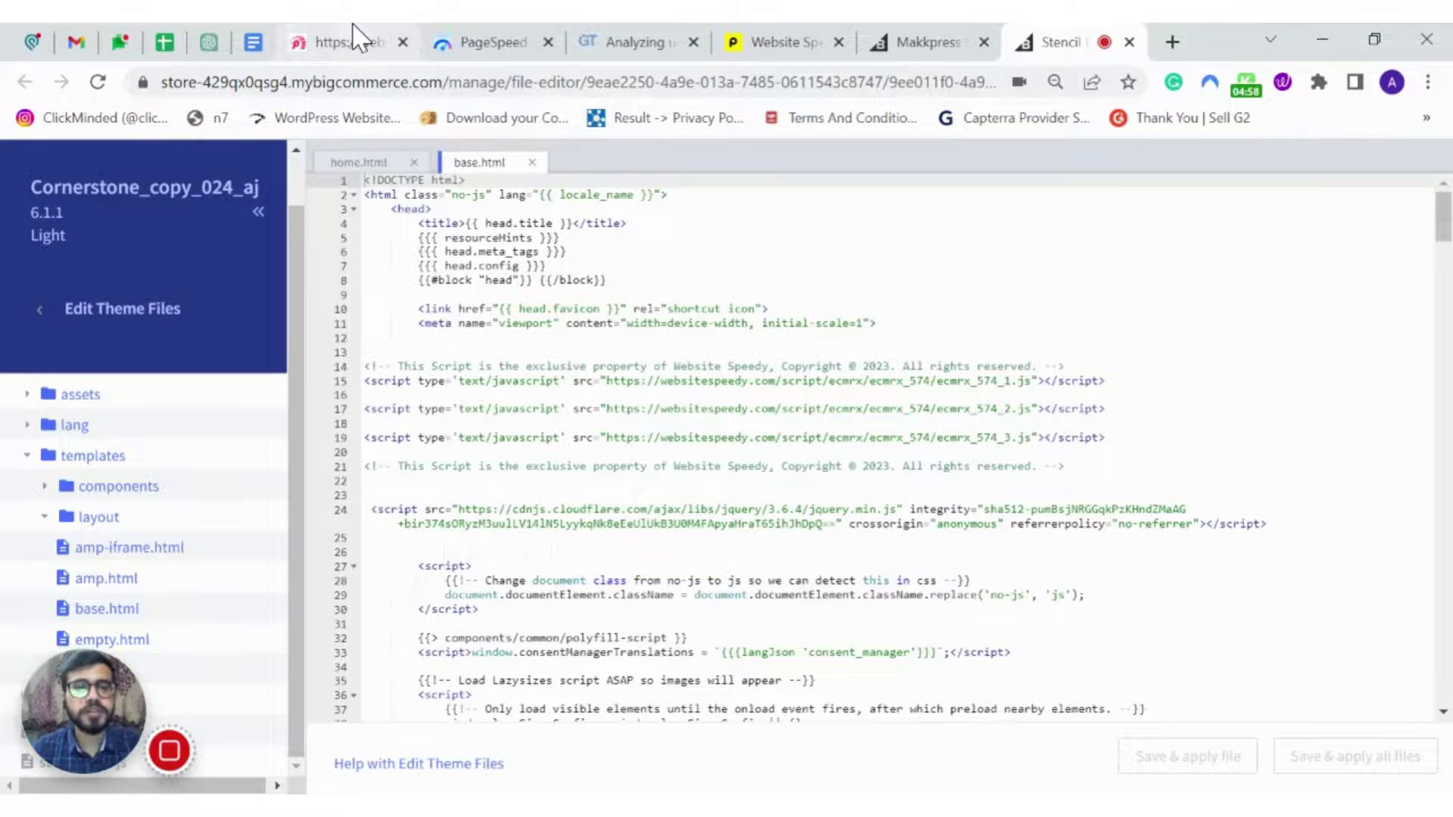
- Back in Website Speedy, verify the installed script and accept the success message to reach step 4
left_click(356, 42)
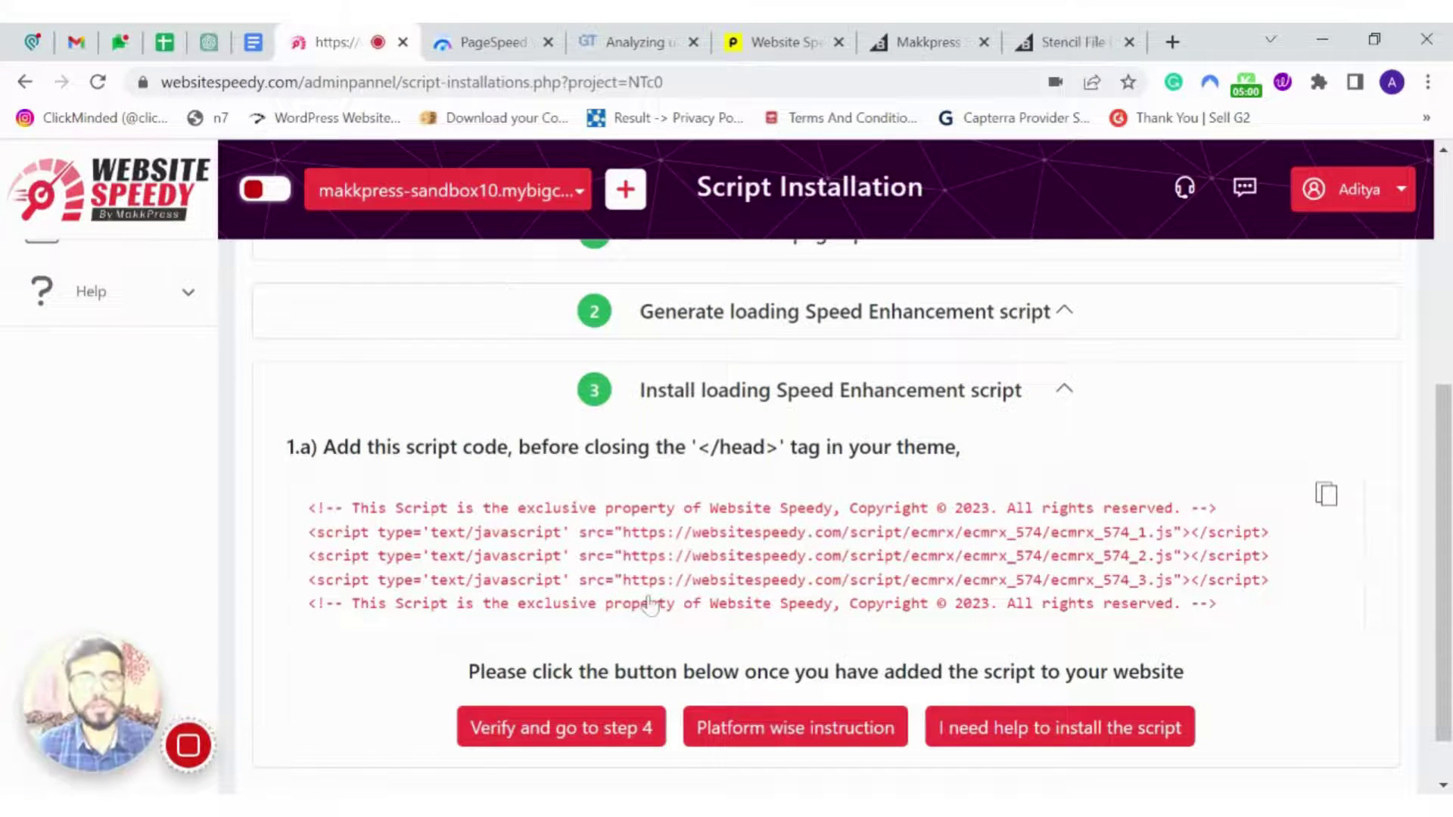
left_click(589, 746)
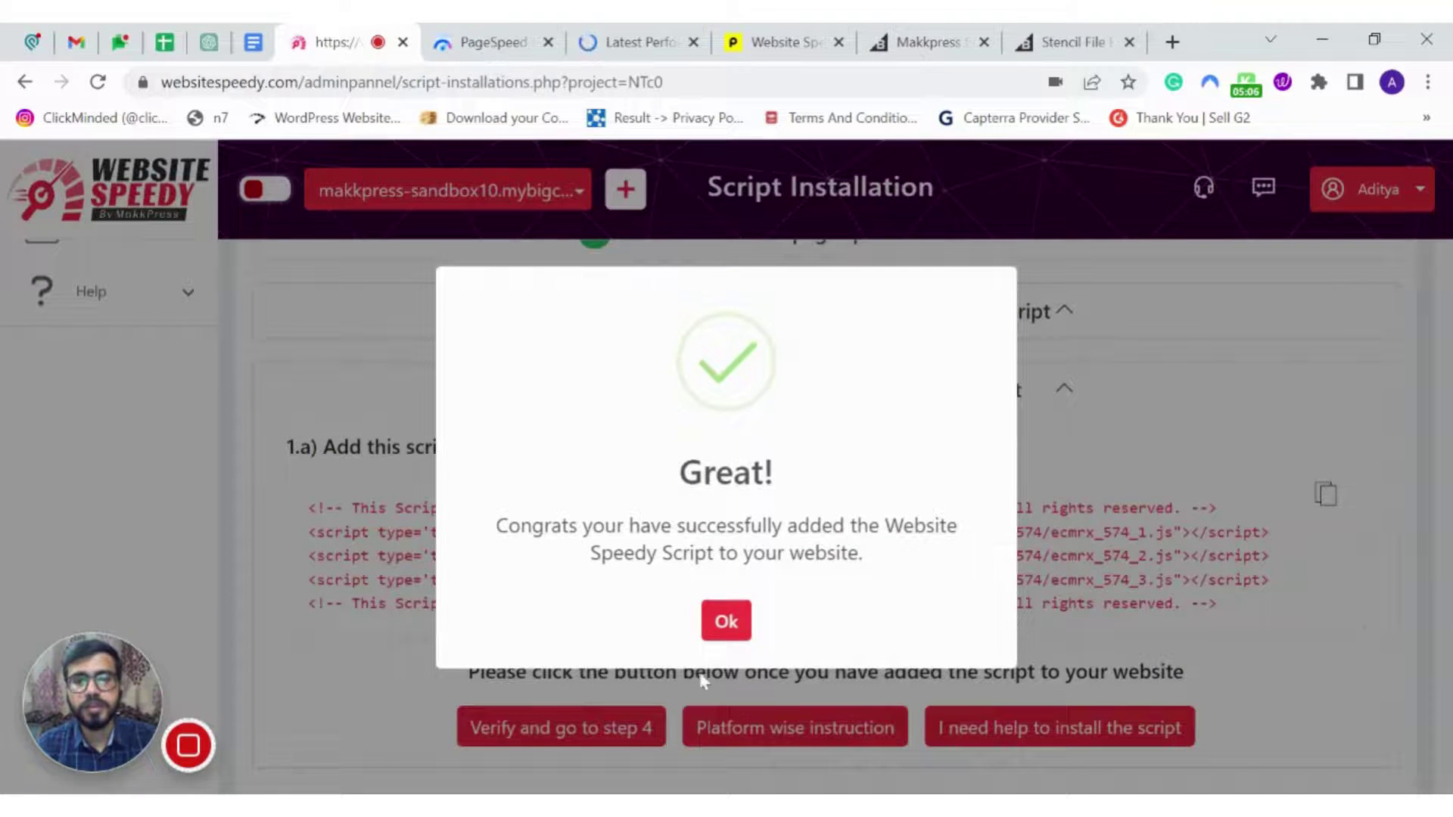
left_click(727, 623)
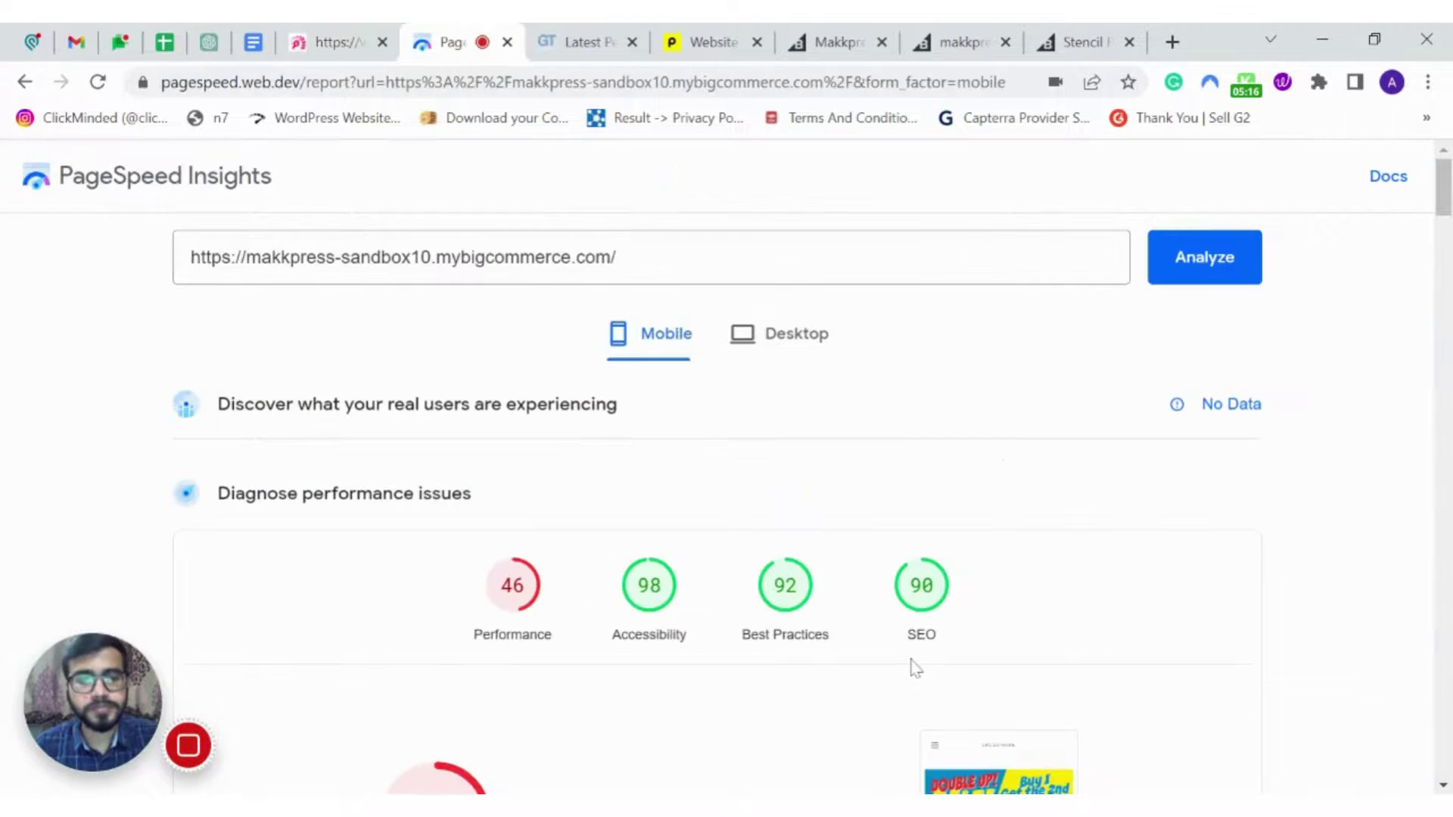
- Review the desktop PageSpeed scores and GTmetrix grade B, then return to the before/after comparison
scroll(1090, 630, "down", 3)
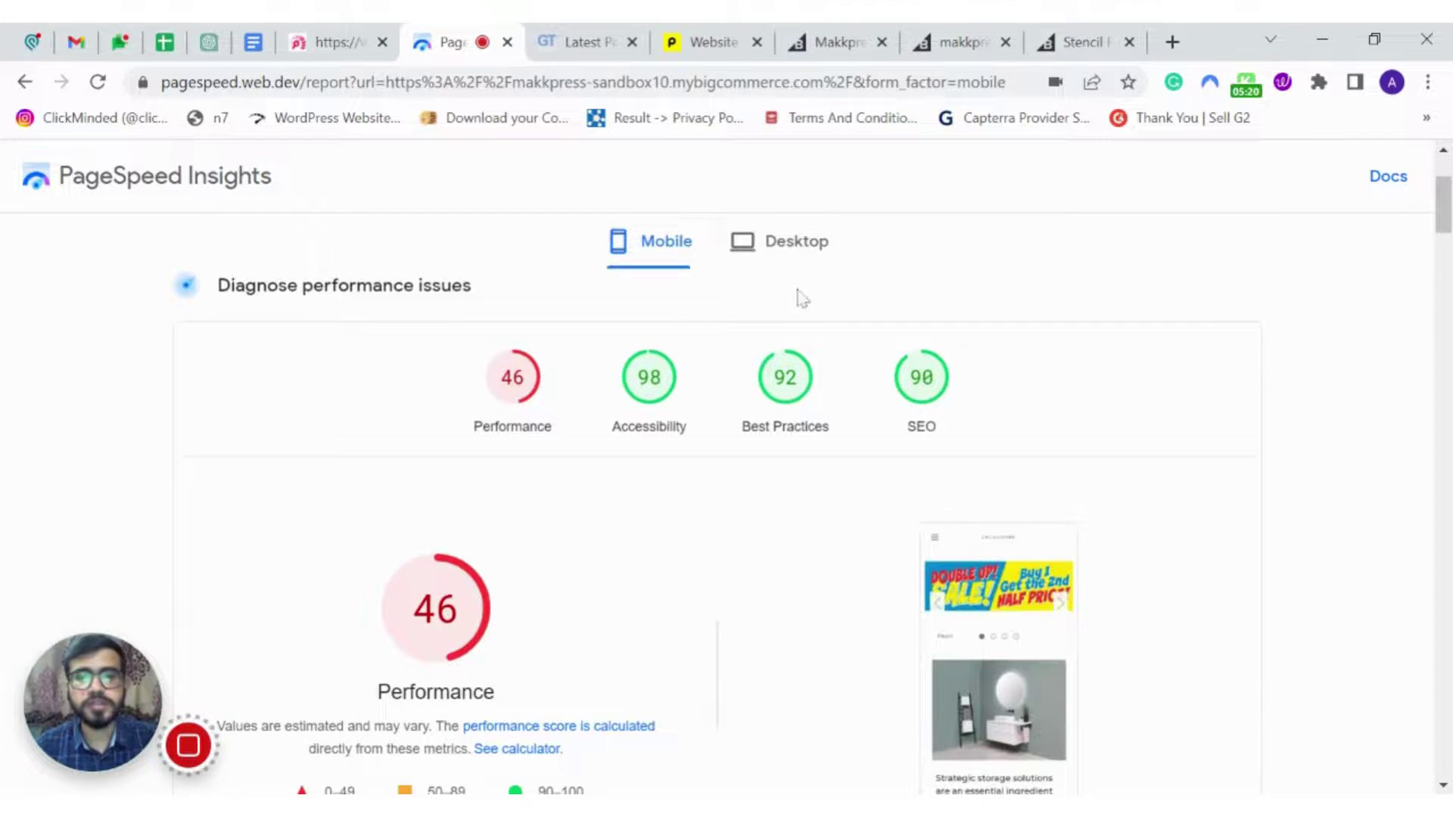
left_click(788, 236)
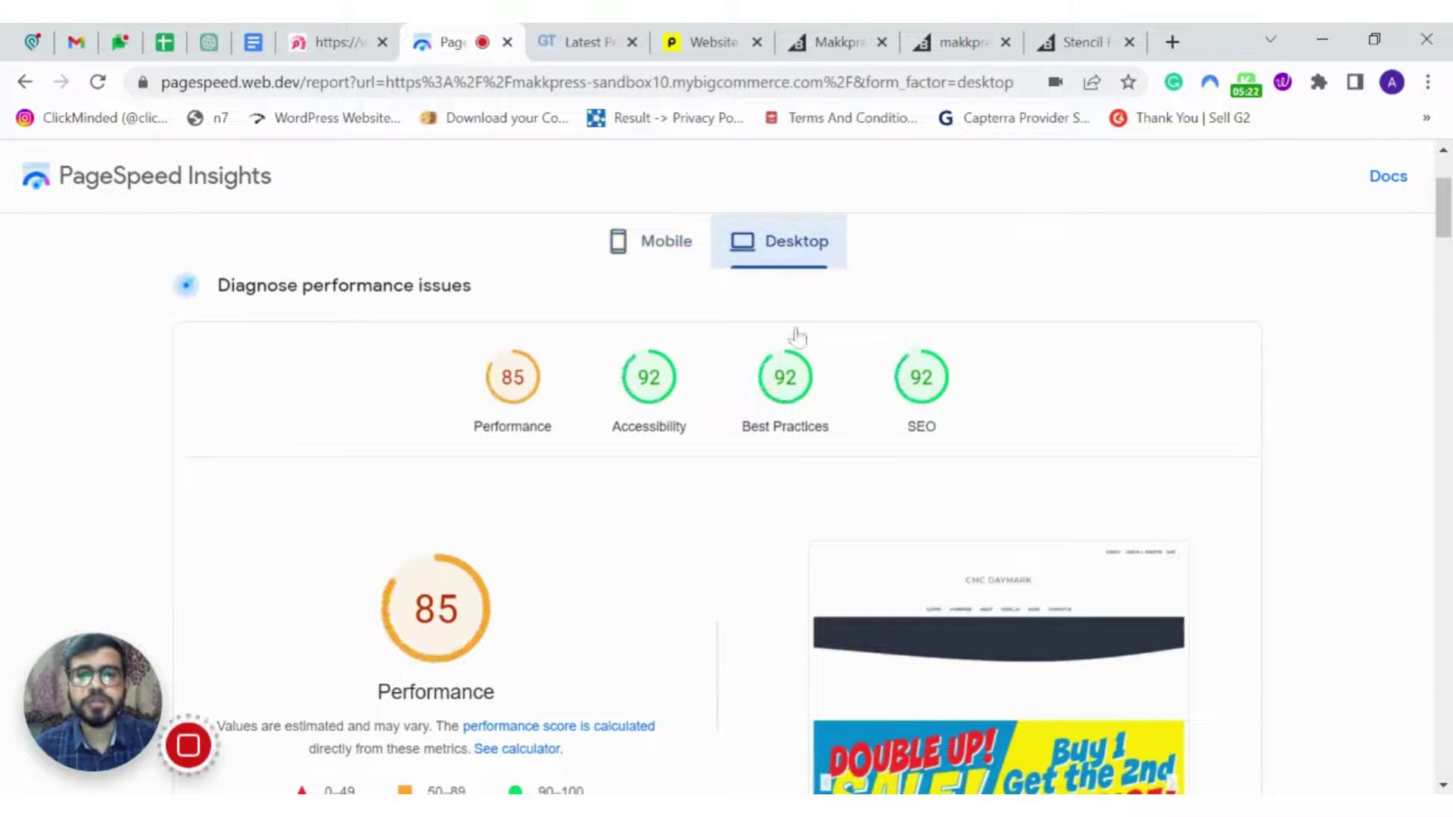
left_click(595, 42)
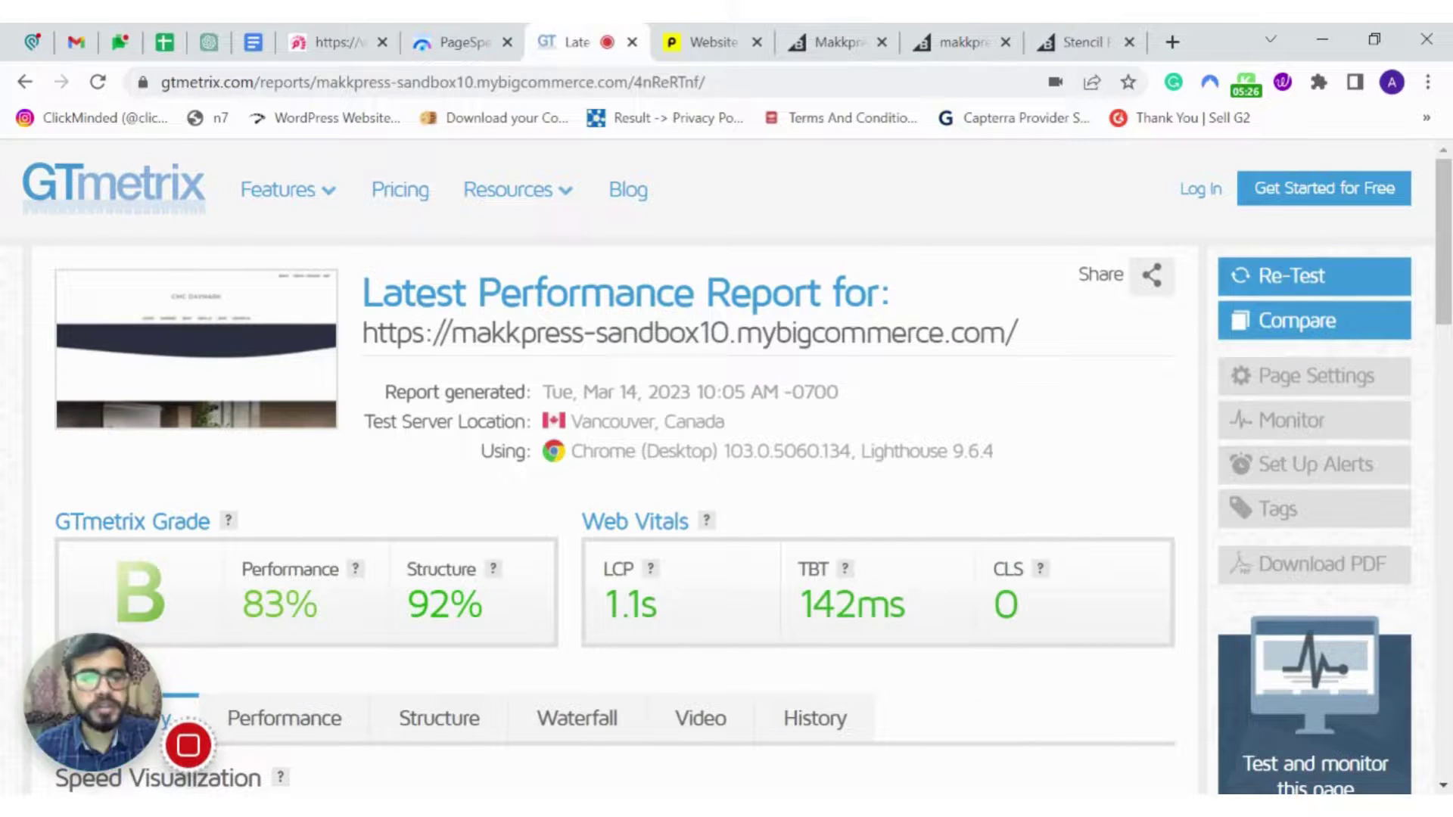
left_click(699, 44)
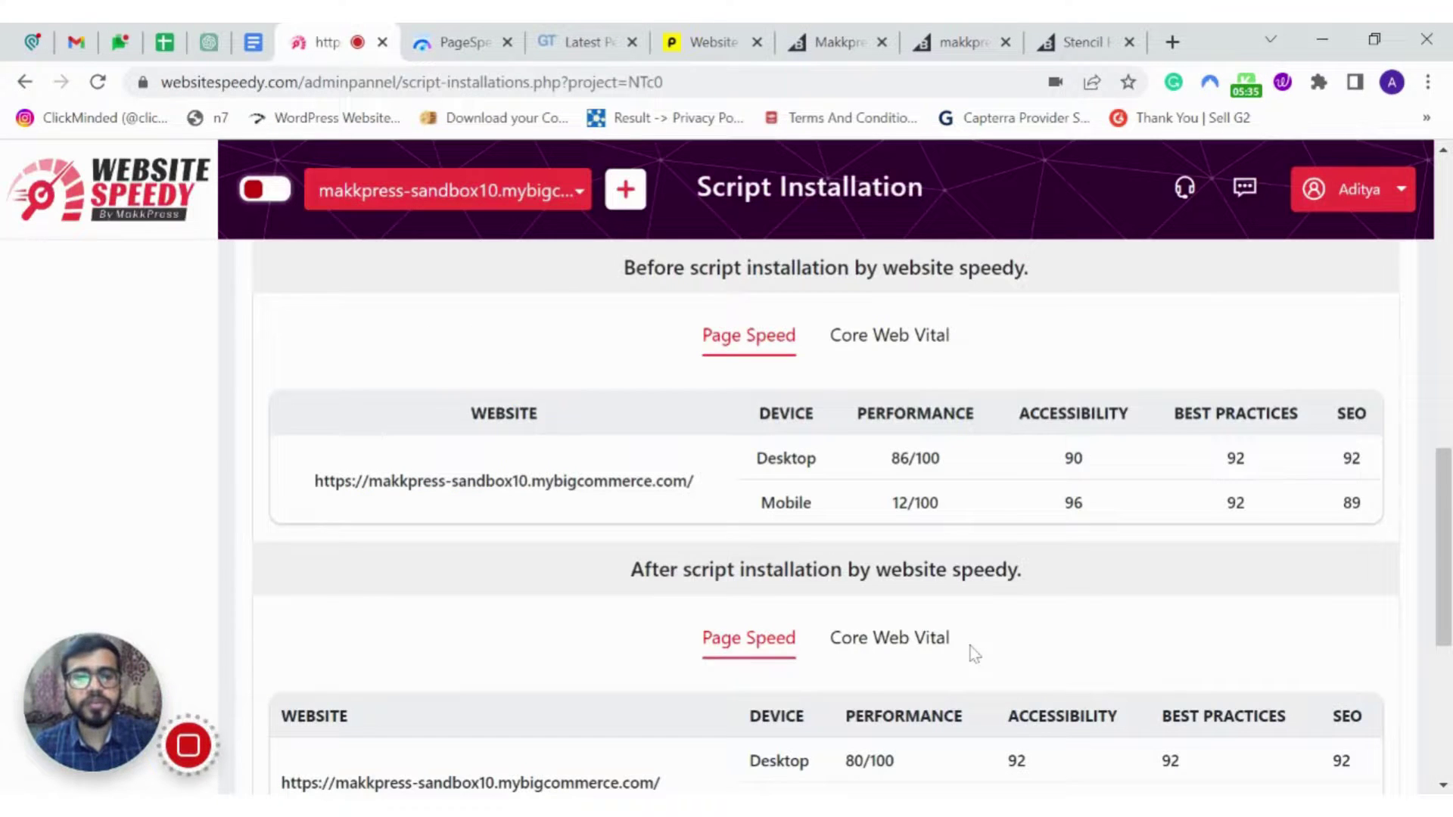
scroll(974, 653, "down", 3)
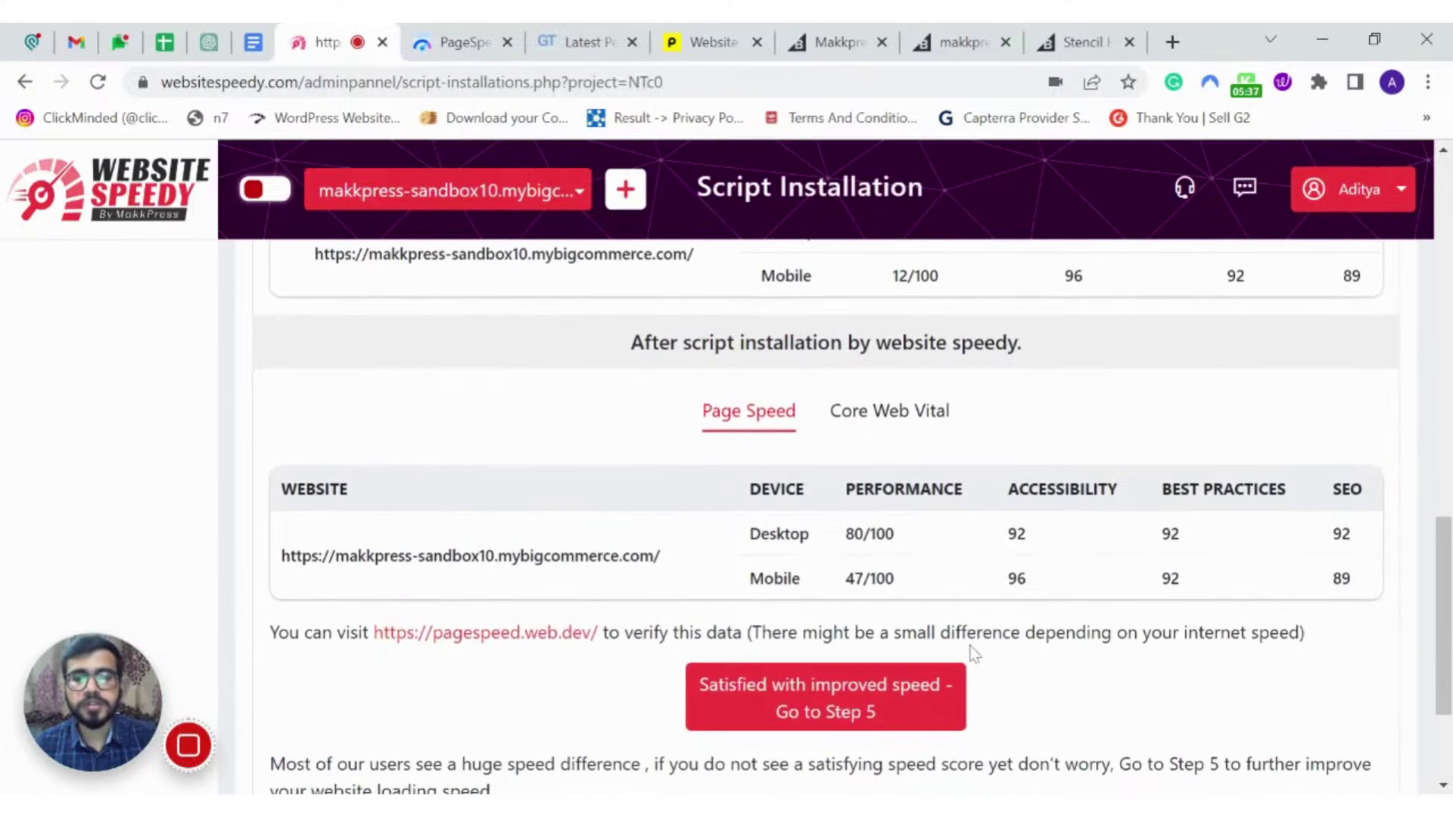
scroll(853, 520, "down", 2)
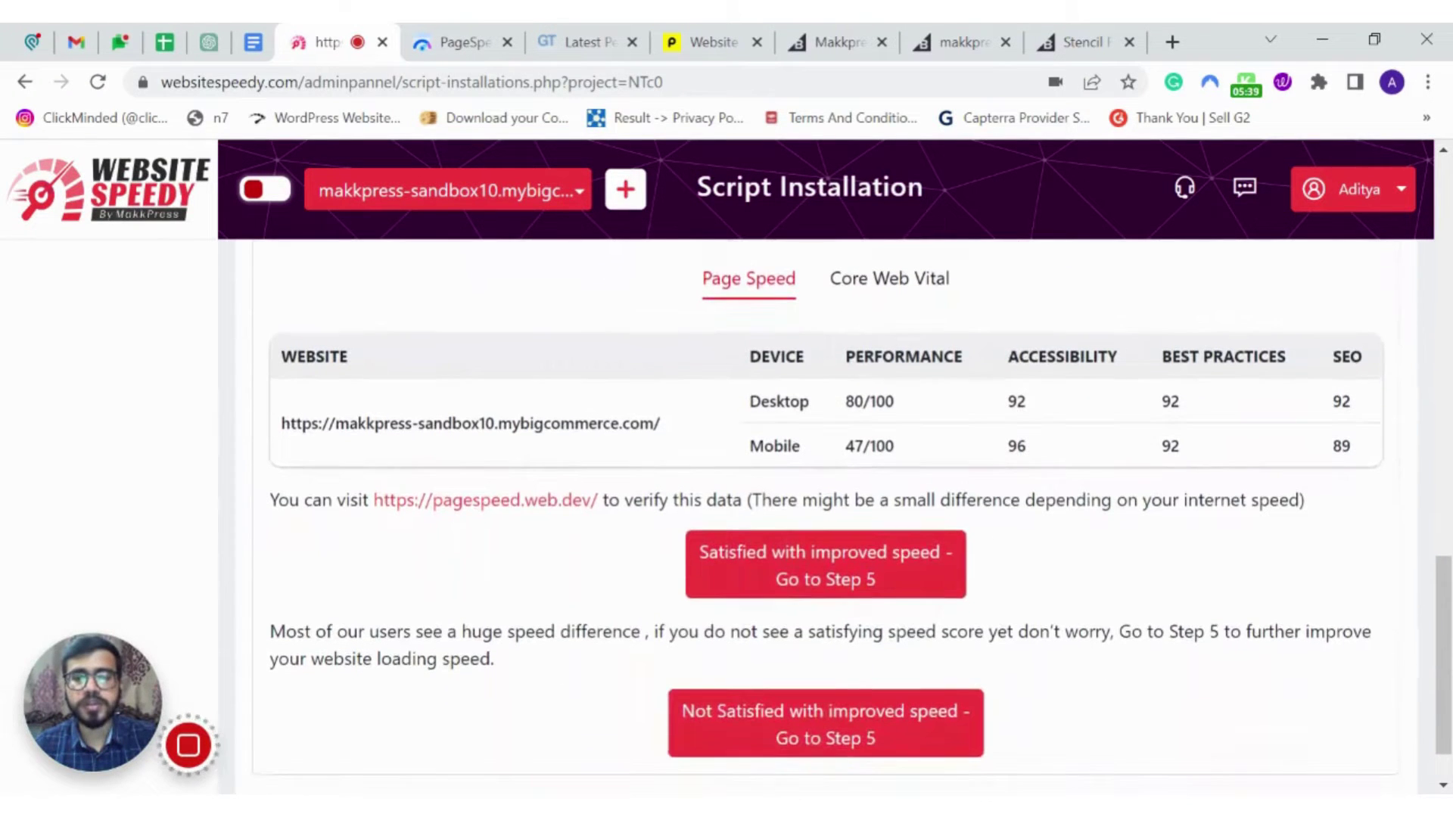
scroll(973, 648, "down", 1)
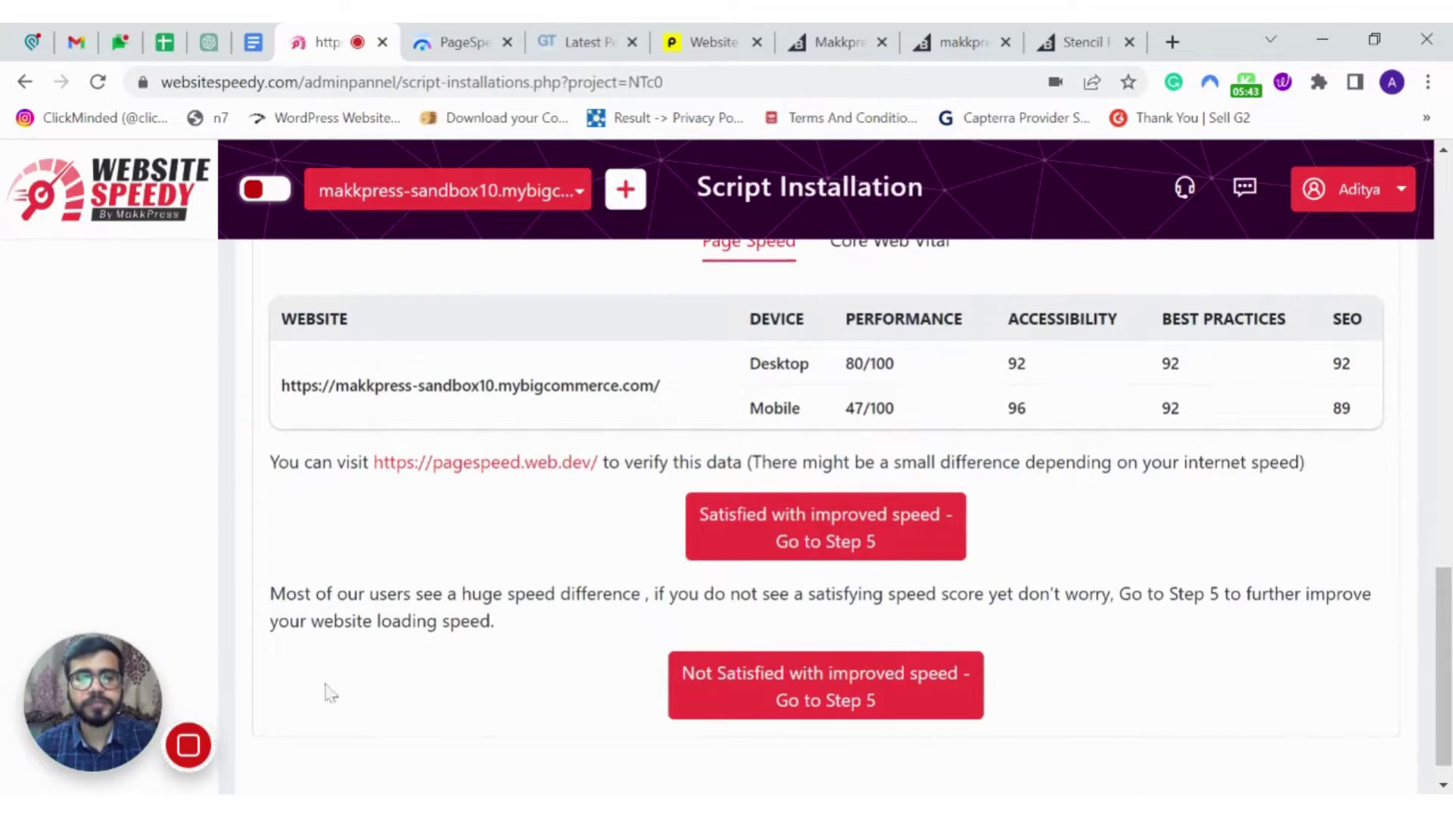
scroll(719, 743, "down", 1)
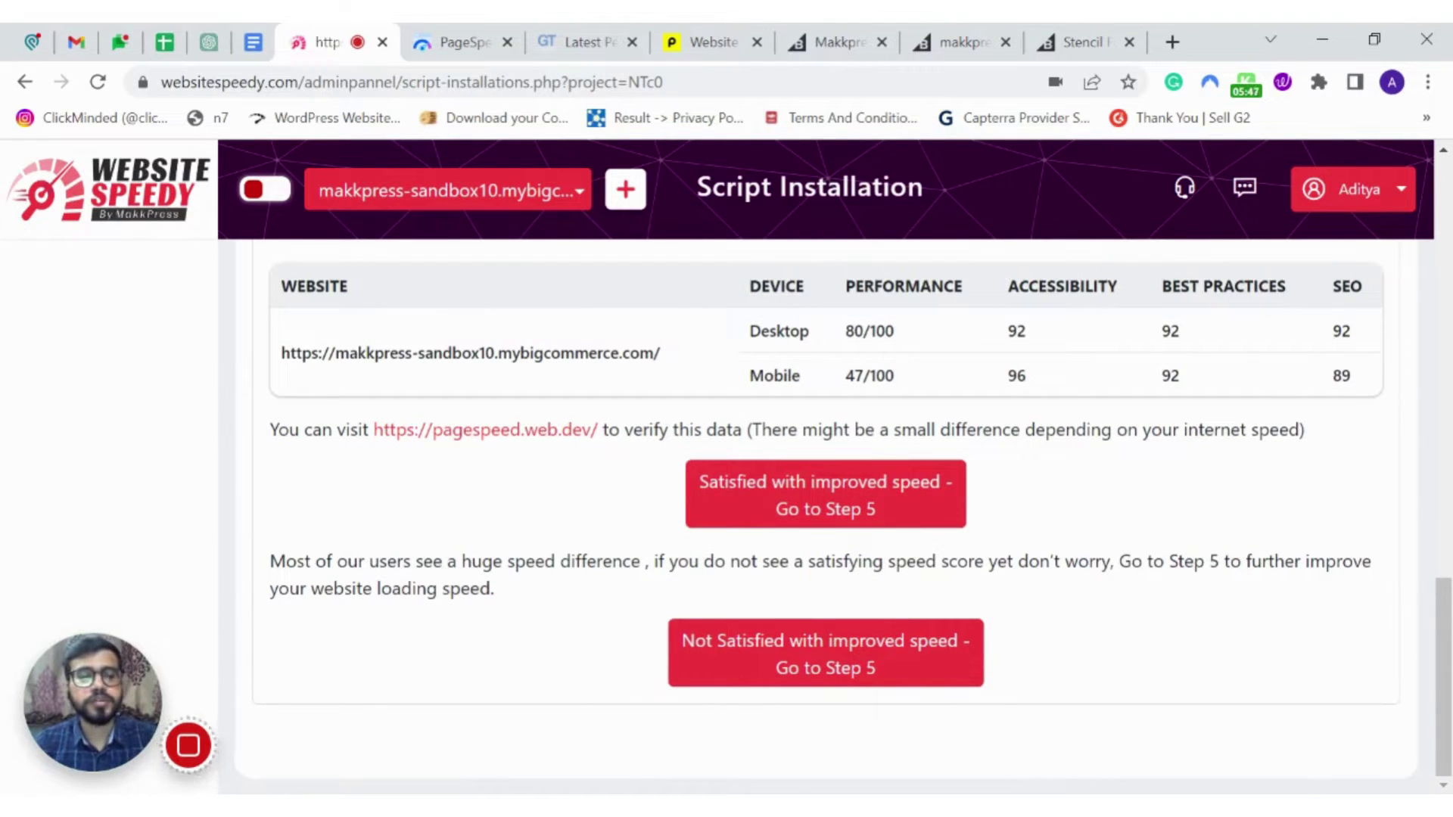